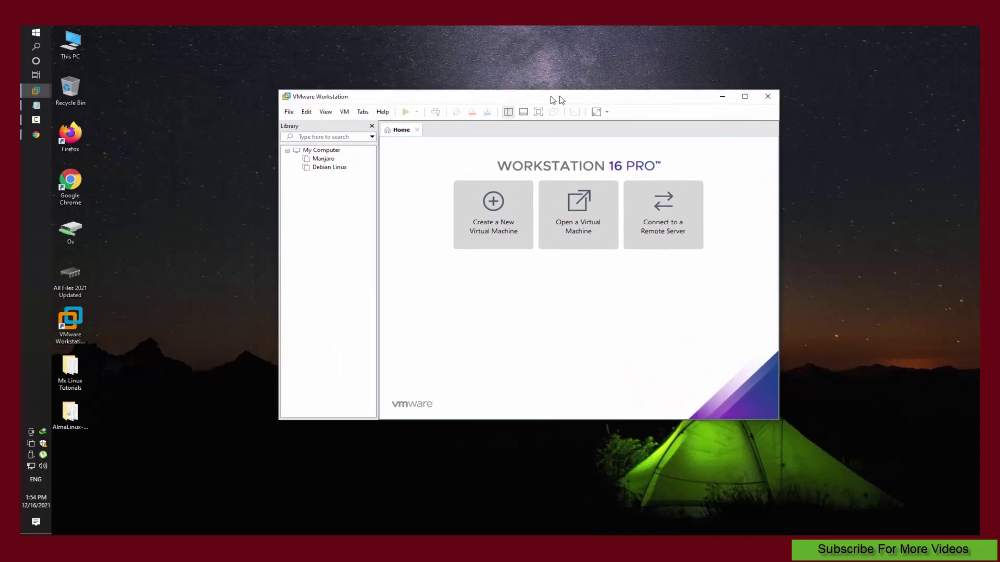
Step: Start a Custom new virtual machine with default hardware compatibility, installing from an ISO disc image
{"action": "left_click", "coordinate": [305, 111]}
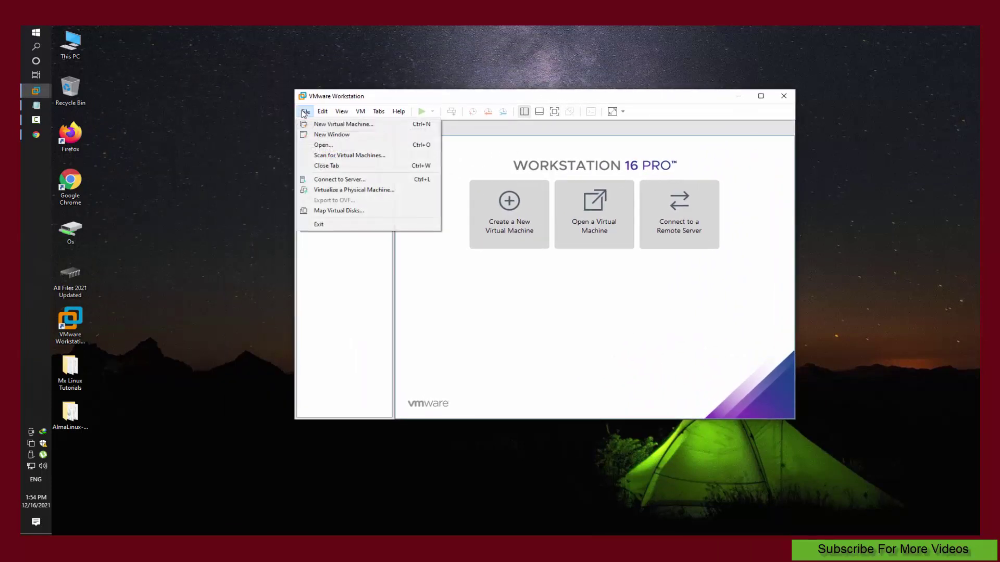
{"action": "left_click", "coordinate": [327, 125]}
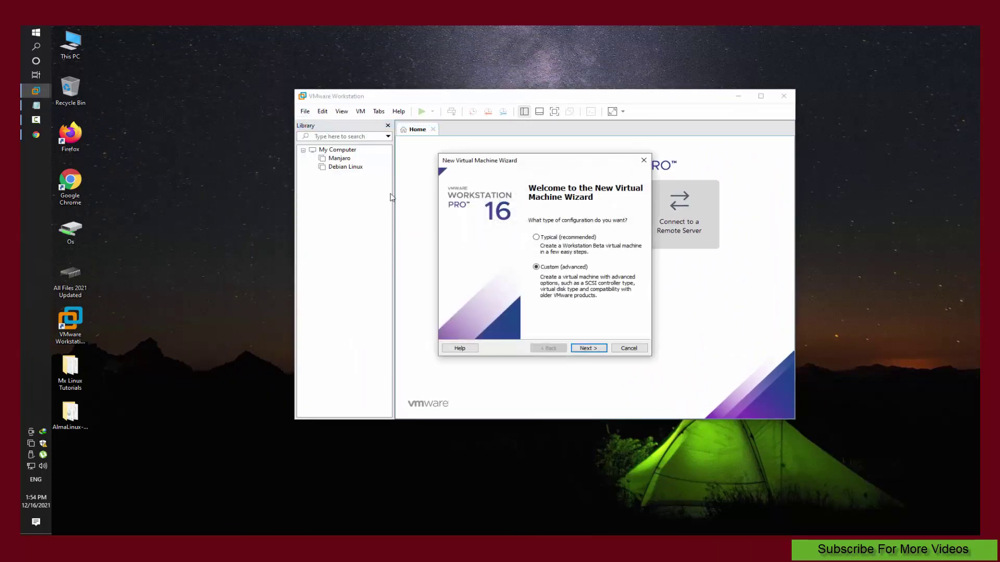
{"action": "left_click", "coordinate": [597, 348]}
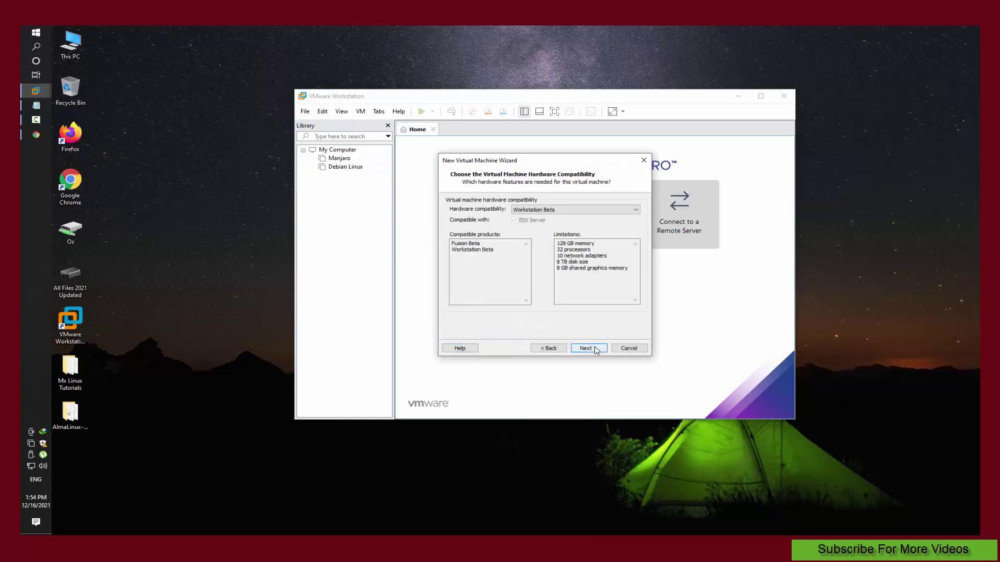
{"action": "left_click", "coordinate": [597, 348]}
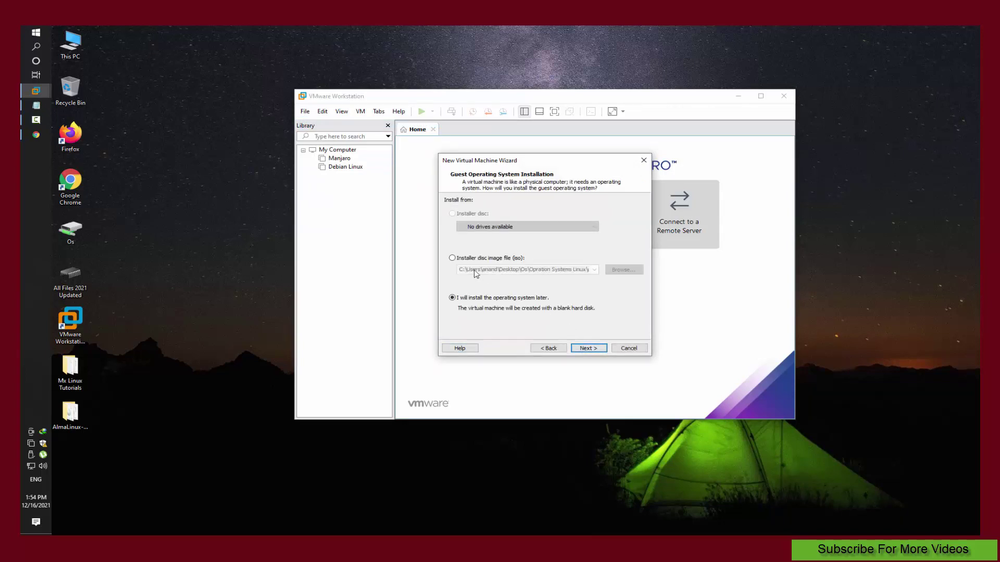
{"action": "left_click", "coordinate": [462, 260]}
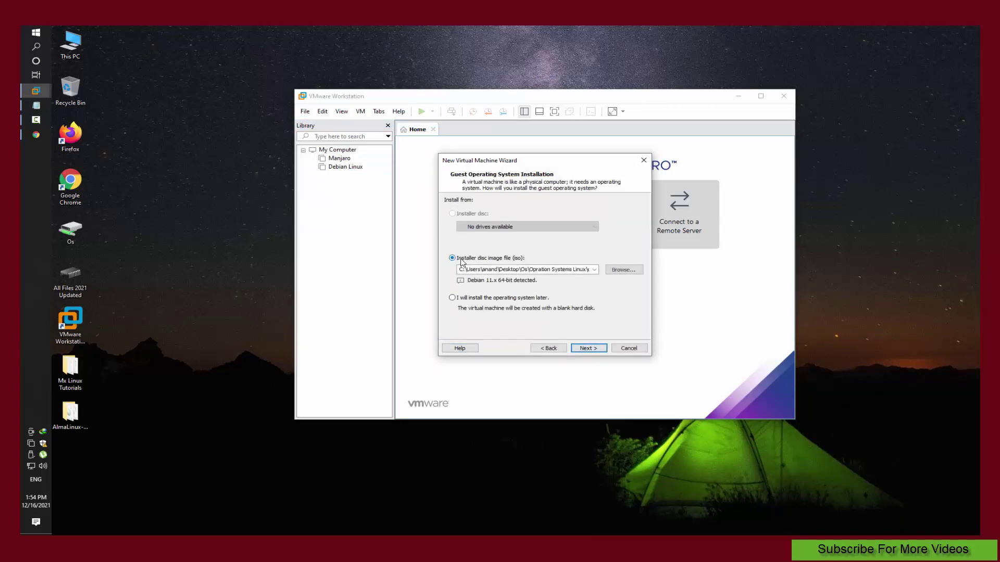
{"action": "left_click", "coordinate": [624, 269]}
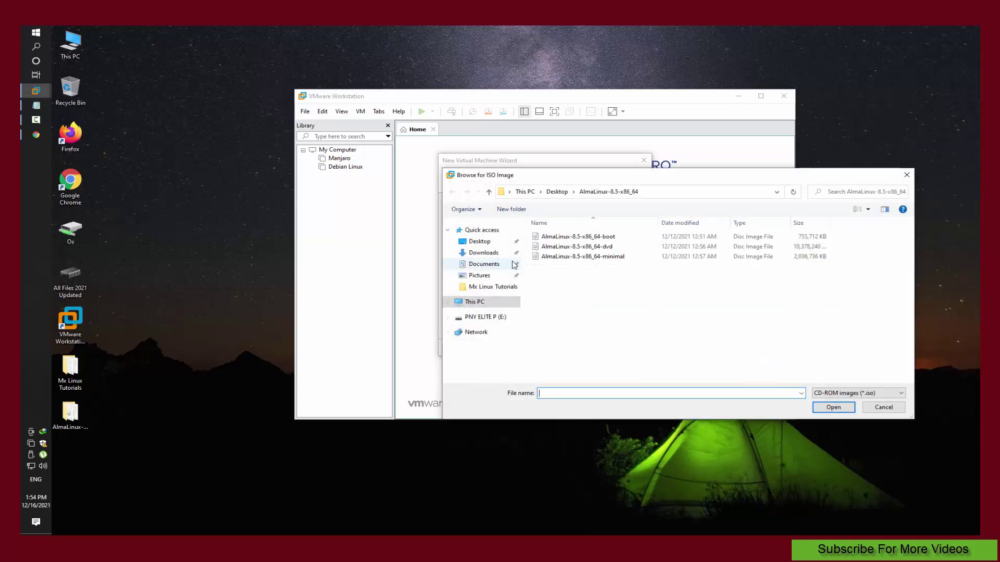
Step: Choose the AlmaLinux-8.5-x86_64-dvd ISO from the Desktop's AlmaLinux-8.5-x86_64 folder
{"action": "left_click", "coordinate": [476, 241]}
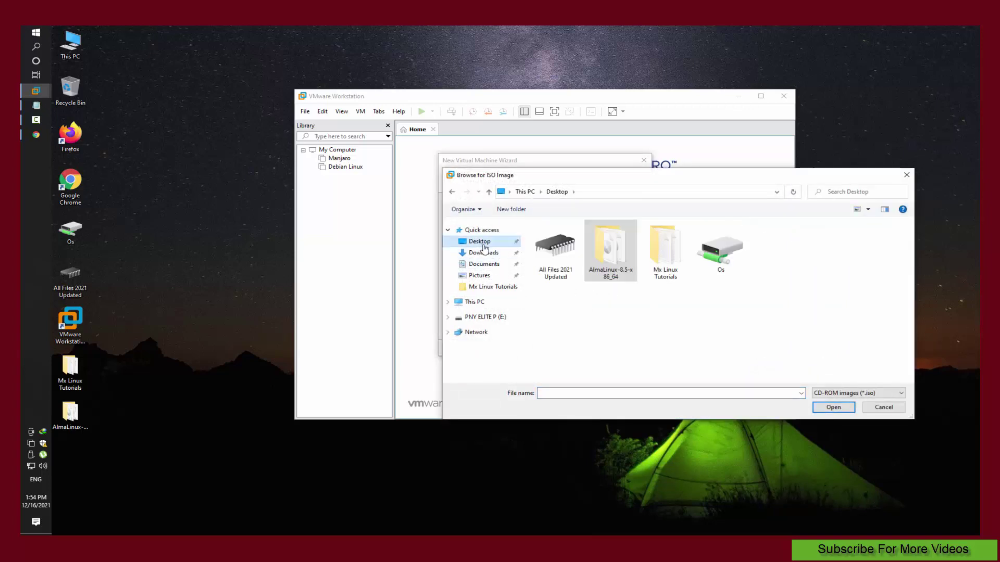
{"action": "double_click", "coordinate": [604, 271]}
{"action": "left_click", "coordinate": [596, 249]}
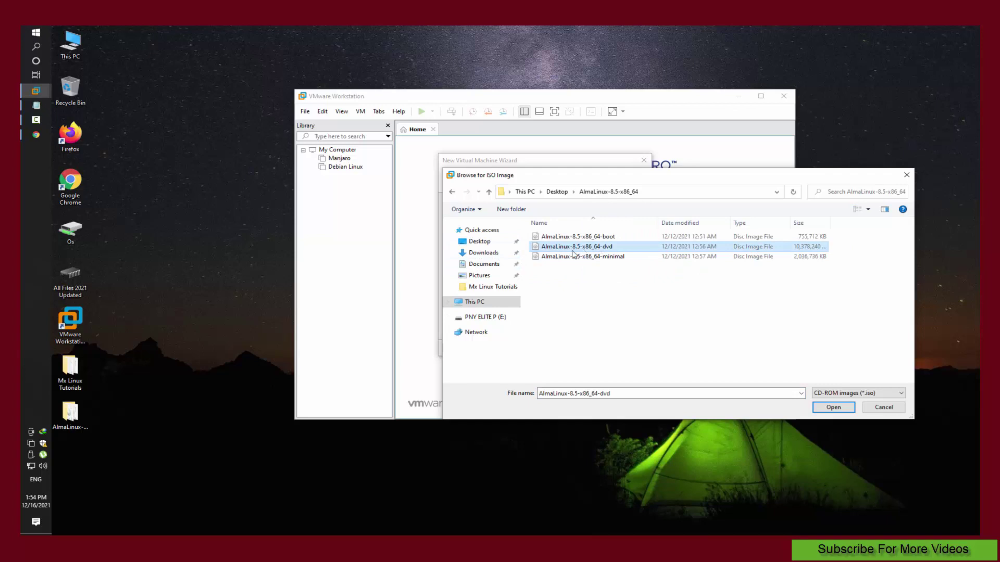
{"action": "left_click", "coordinate": [833, 408]}
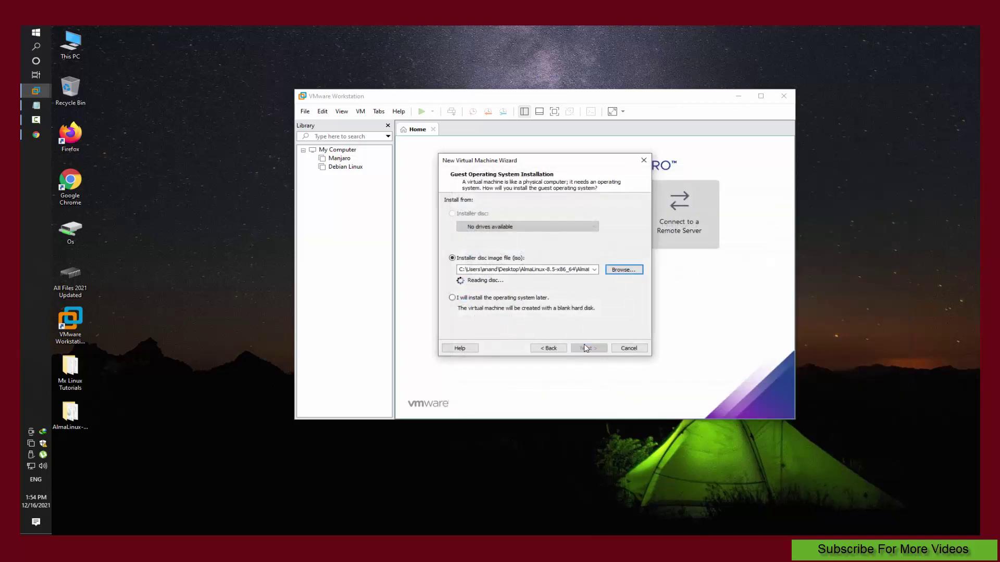
Step: Keep Linux as the guest OS, name the VM almalinux, and give it 3 processors
{"action": "left_click", "coordinate": [585, 347]}
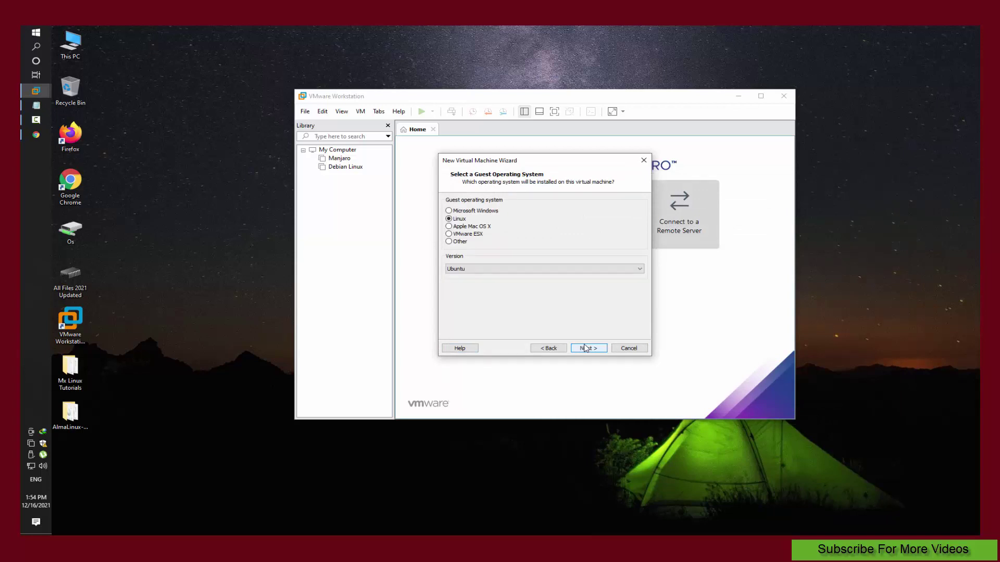
{"action": "left_click", "coordinate": [585, 348]}
{"action": "type", "text": "almalinux"}
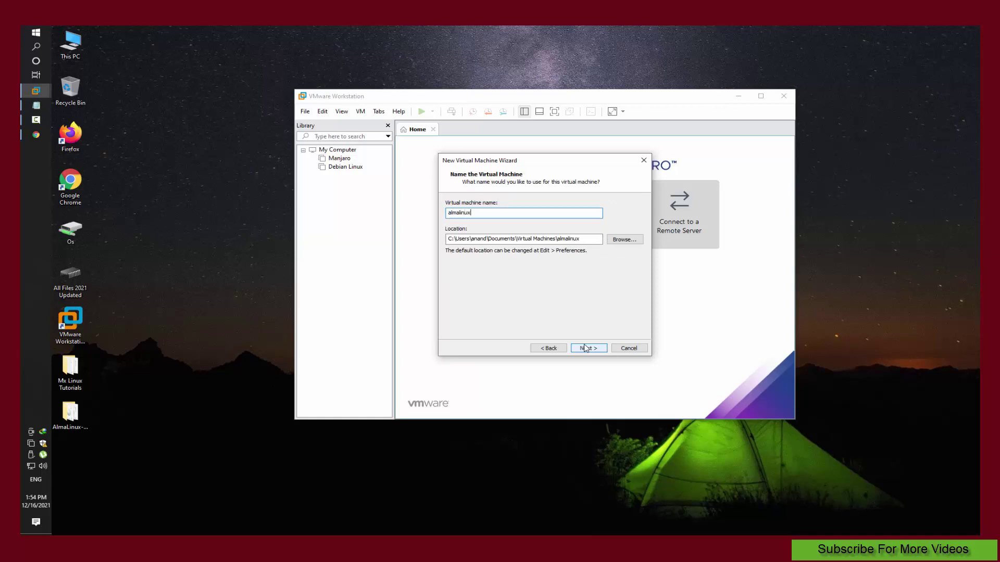
{"action": "left_click", "coordinate": [588, 349]}
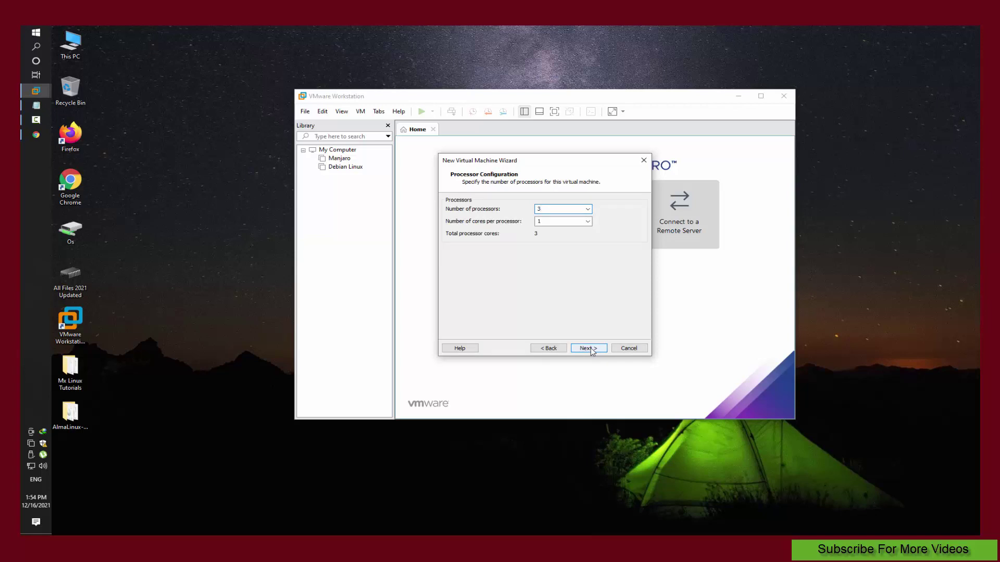
{"action": "left_click", "coordinate": [591, 350]}
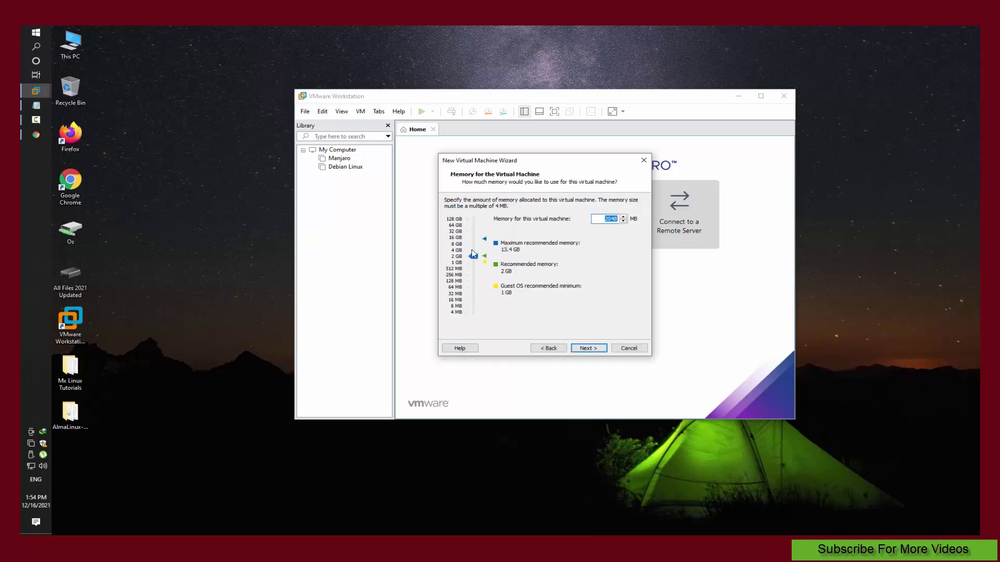
Step: Set memory to 4096 MB, keeping the default network, LSI Logic controller and disk type
{"action": "left_click_drag", "start_coordinate": [473, 254], "coordinate": [473, 250]}
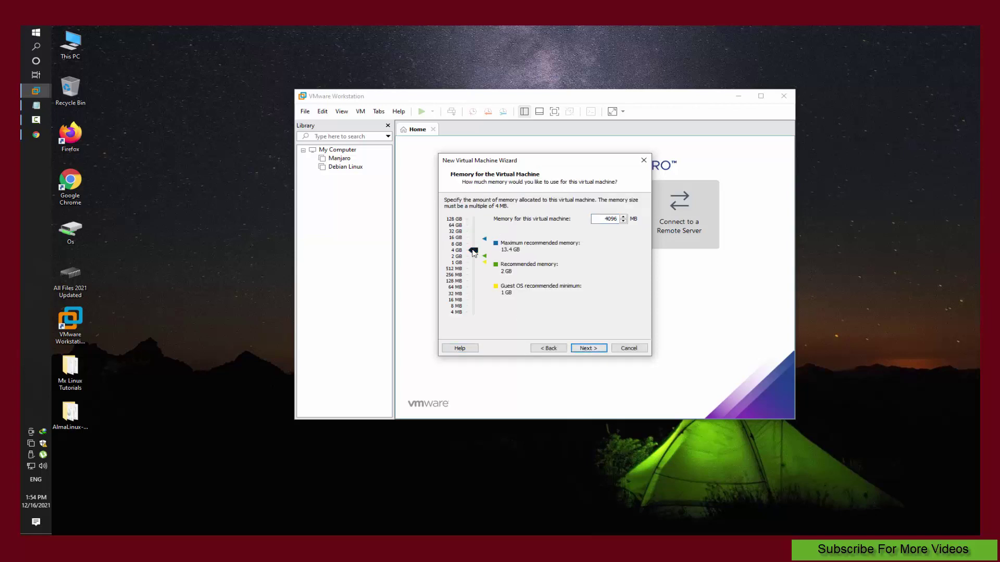
{"action": "left_click", "coordinate": [583, 349]}
{"action": "left_click", "coordinate": [583, 349]}
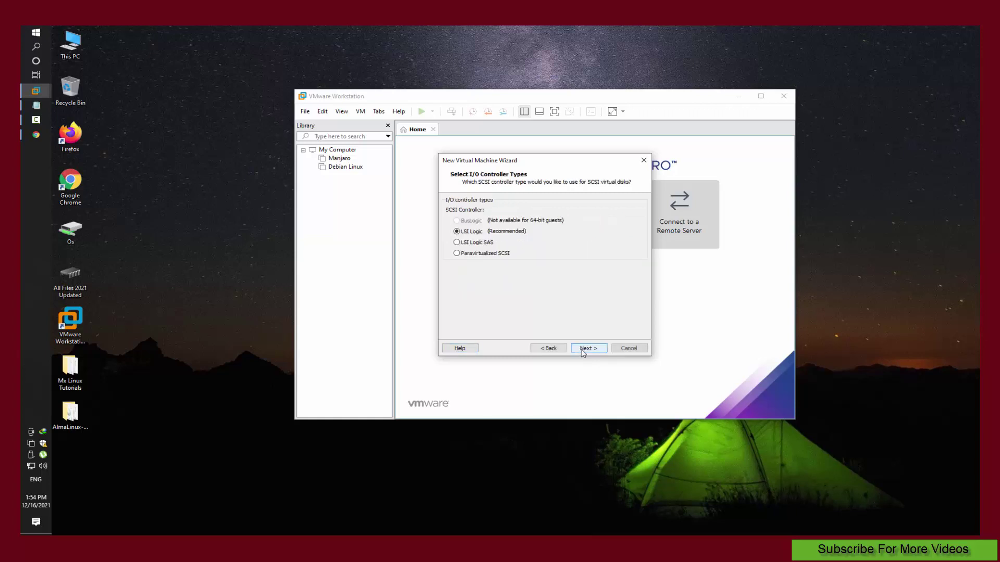
{"action": "left_click", "coordinate": [583, 349]}
{"action": "left_click", "coordinate": [584, 349]}
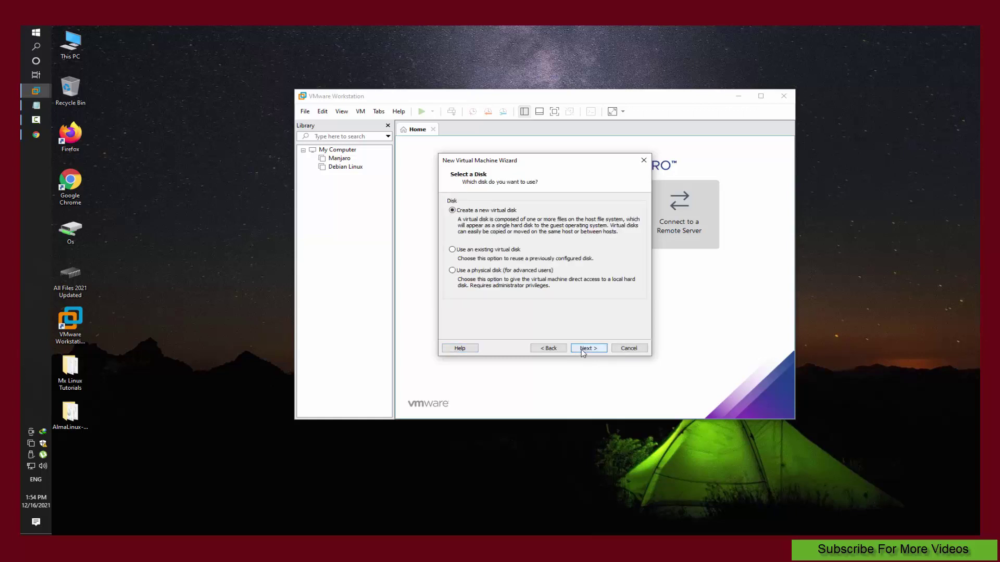
Step: Create a new 30 GB single-file virtual disk and finish creating the almalinux VM
{"action": "left_click", "coordinate": [583, 349]}
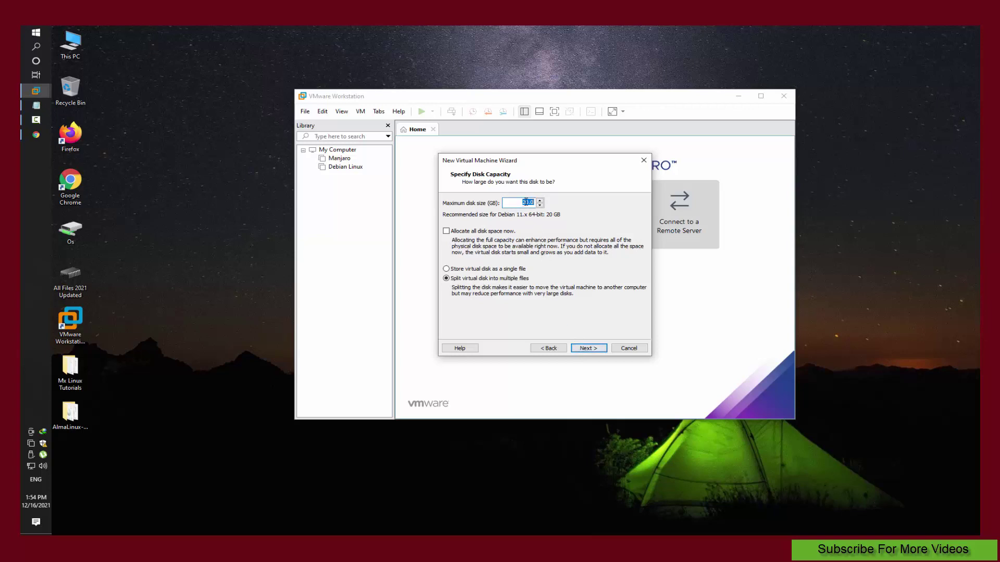
{"action": "left_click", "coordinate": [526, 202]}
{"action": "left_click", "coordinate": [497, 270]}
{"action": "left_click", "coordinate": [586, 349]}
{"action": "left_click", "coordinate": [589, 348]}
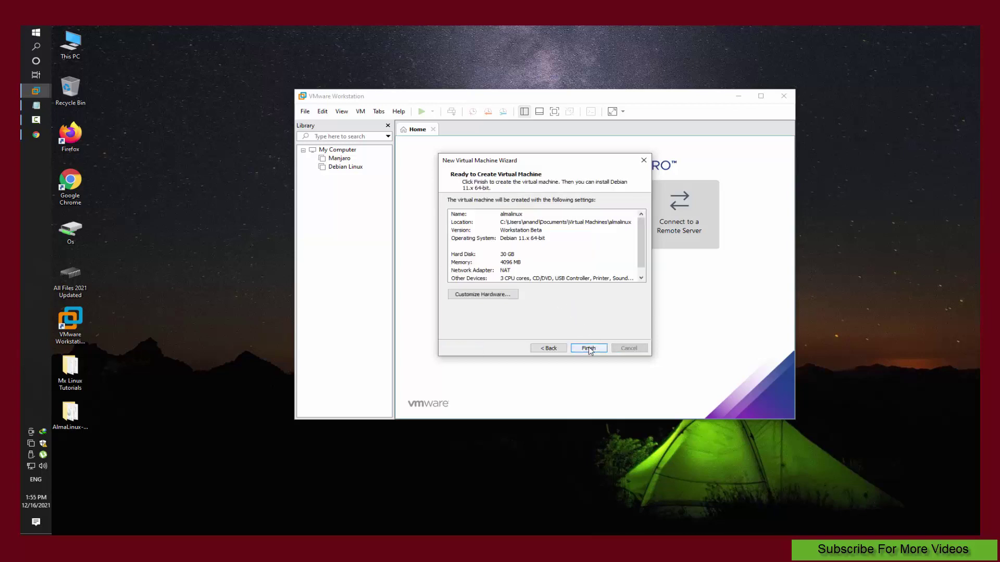
{"action": "left_click", "coordinate": [589, 349]}
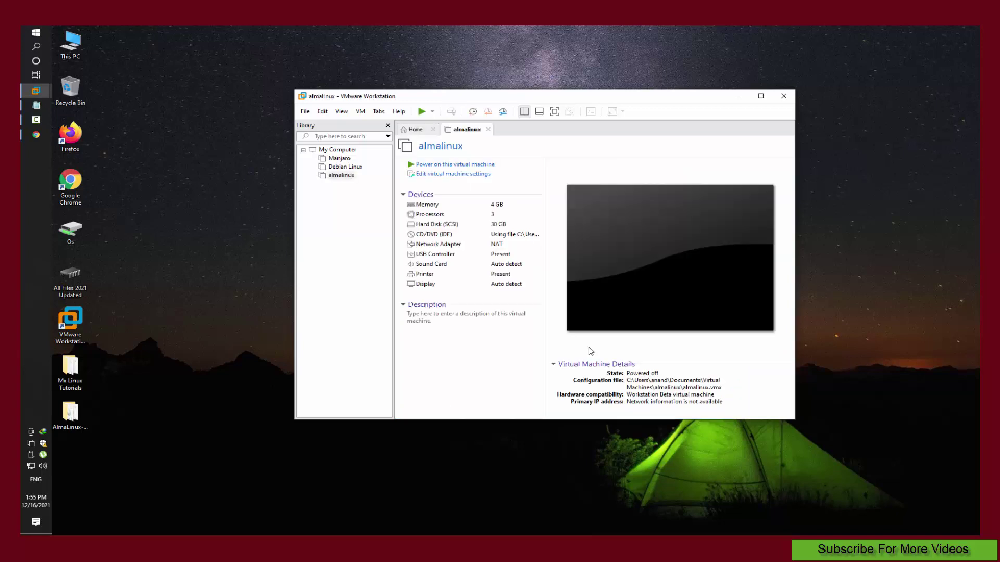
Step: Power on the almalinux VM and boot the Install AlmaLinux 8.5 boot menu entry
{"action": "left_click", "coordinate": [469, 165]}
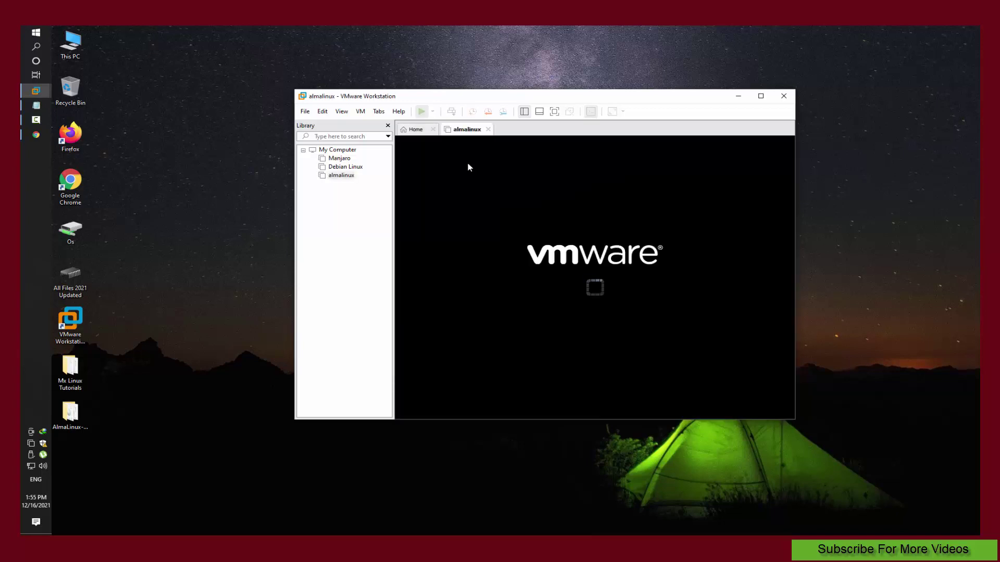
{"action": "left_click", "coordinate": [387, 126]}
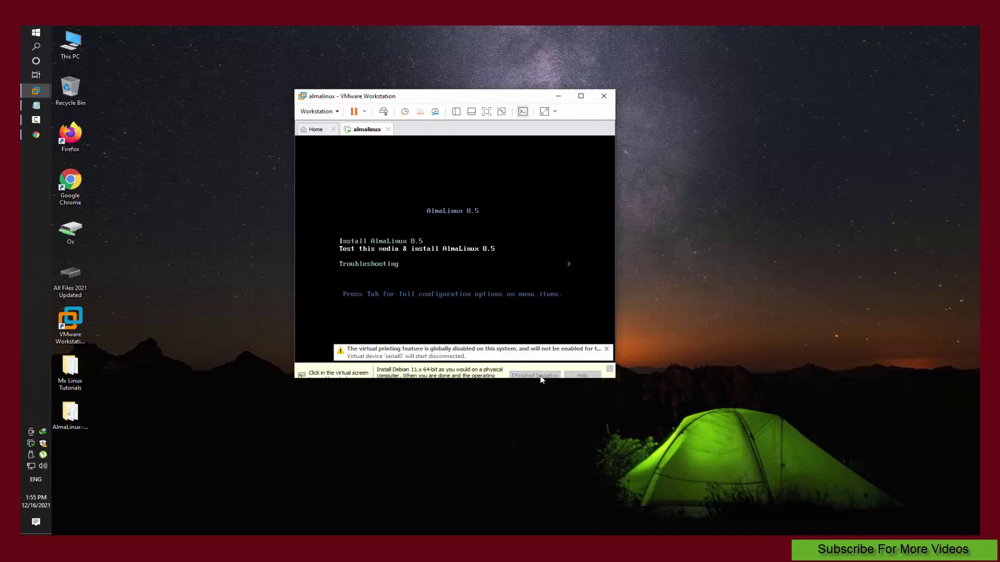
{"action": "left_click", "coordinate": [404, 249]}
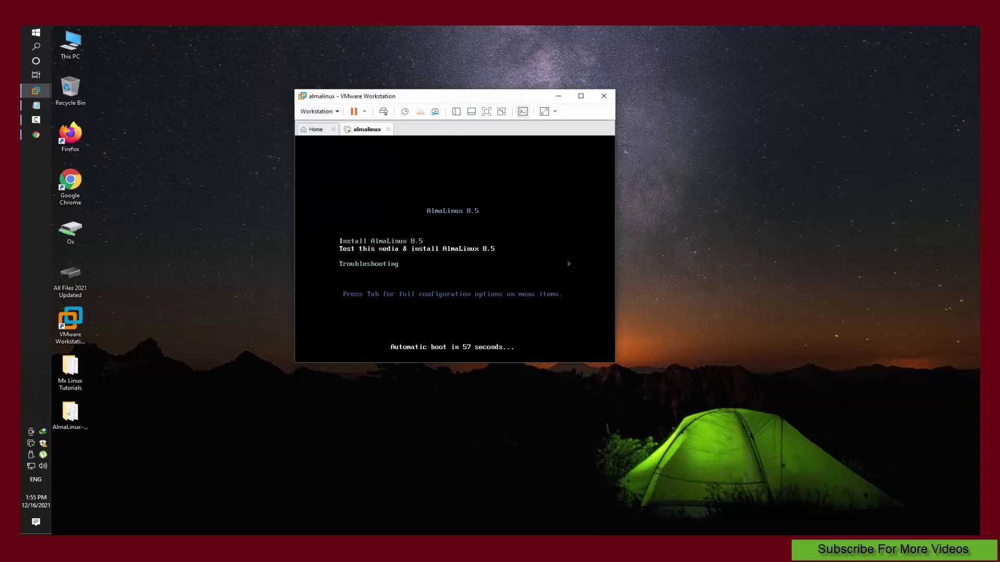
{"action": "key", "text": "Up"}
{"action": "key", "text": "Return"}
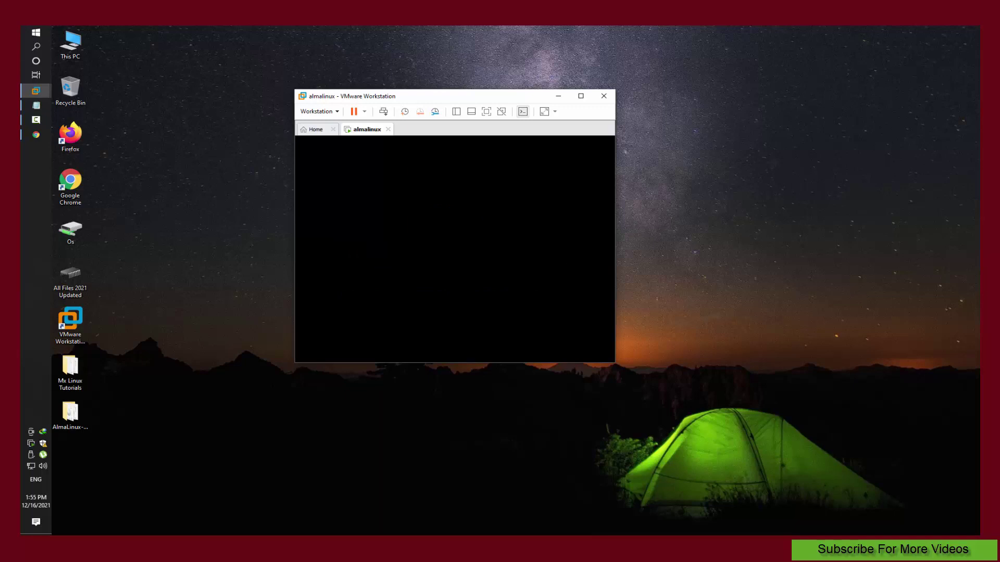
{"action": "key", "text": "ctrl+alt"}
Step: Keep English (United States) as the installer language and continue to Installation Summary
{"action": "left_click", "coordinate": [433, 417]}
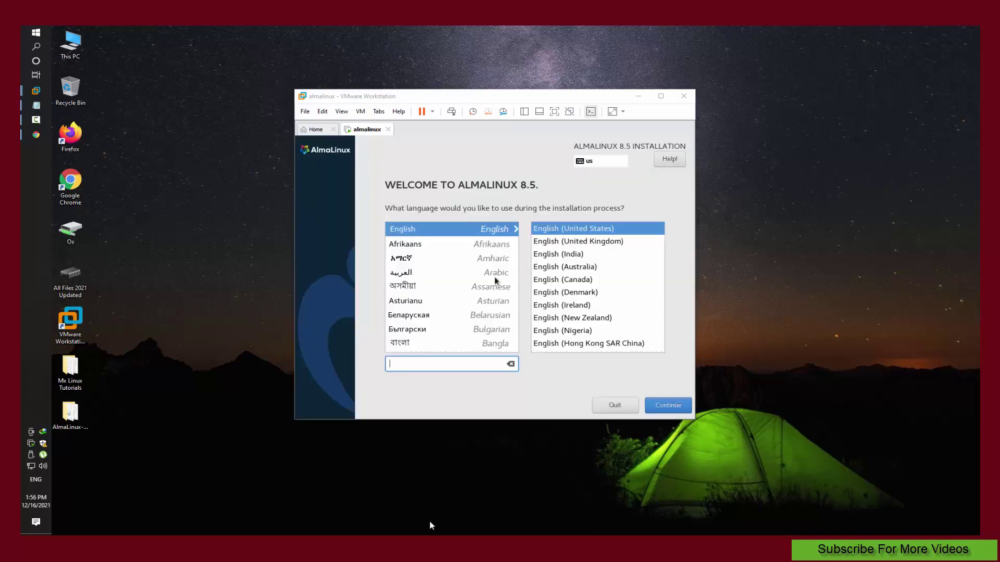
{"action": "left_click", "coordinate": [676, 406]}
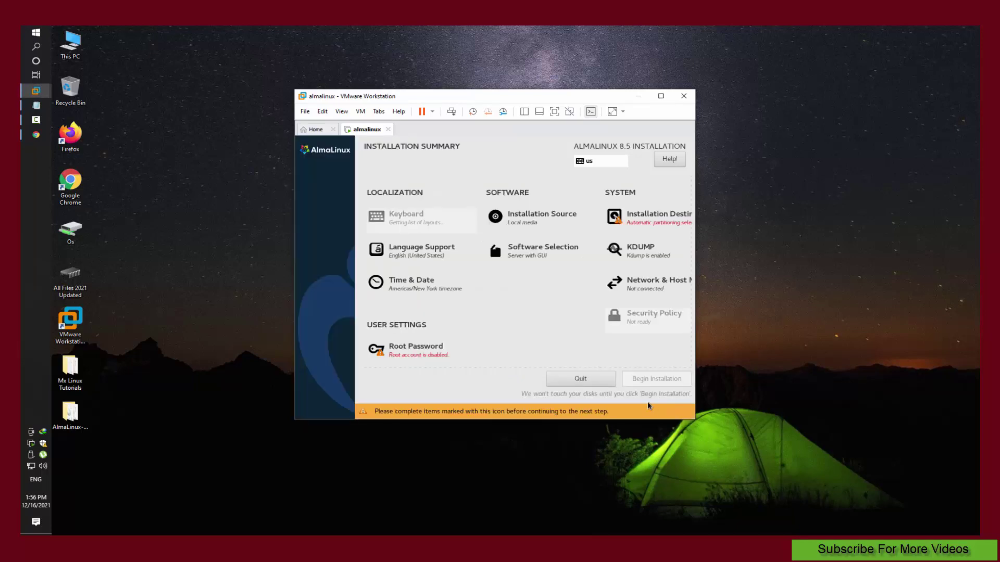
Step: Select the 30 GiB disk as the installation destination and confirm it
{"action": "left_click", "coordinate": [640, 223]}
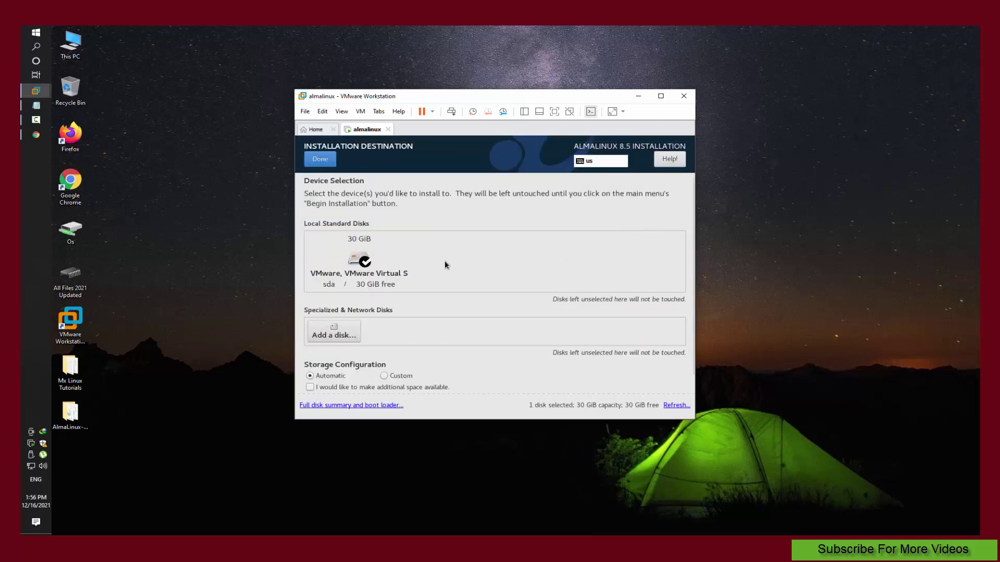
{"action": "left_click", "coordinate": [347, 263]}
{"action": "left_click", "coordinate": [347, 264]}
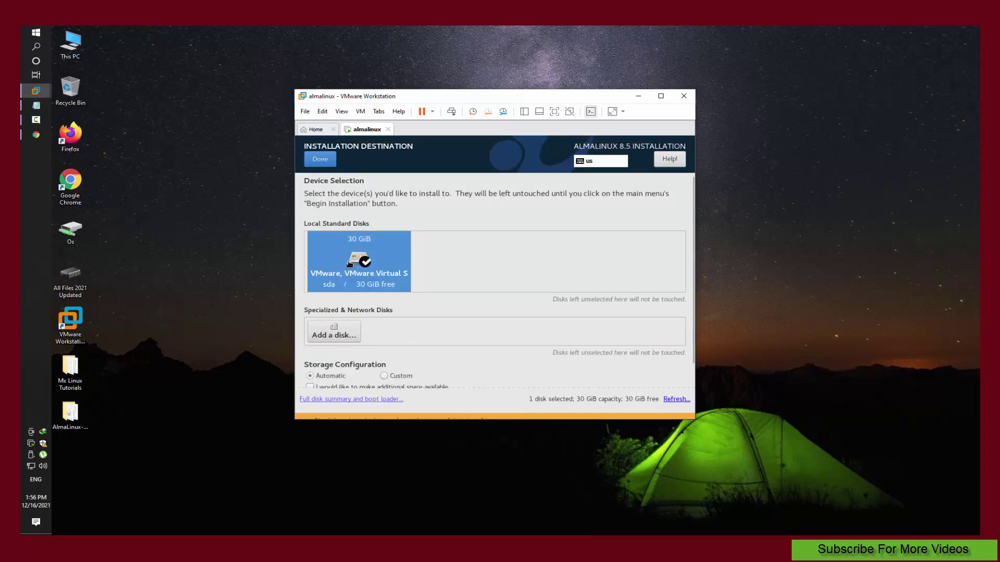
{"action": "left_click", "coordinate": [349, 264]}
{"action": "left_click", "coordinate": [328, 165]}
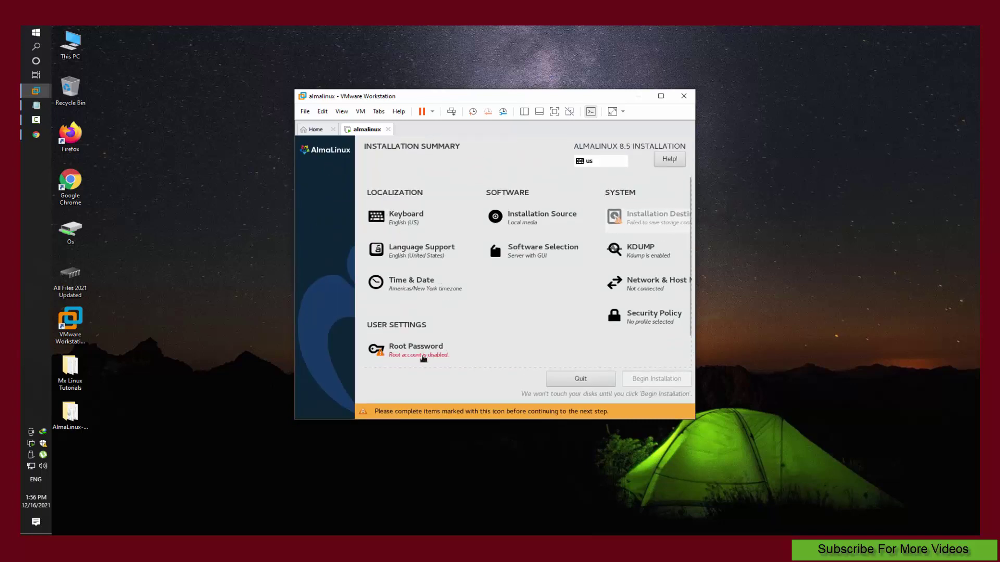
{"action": "left_click", "coordinate": [422, 354]}
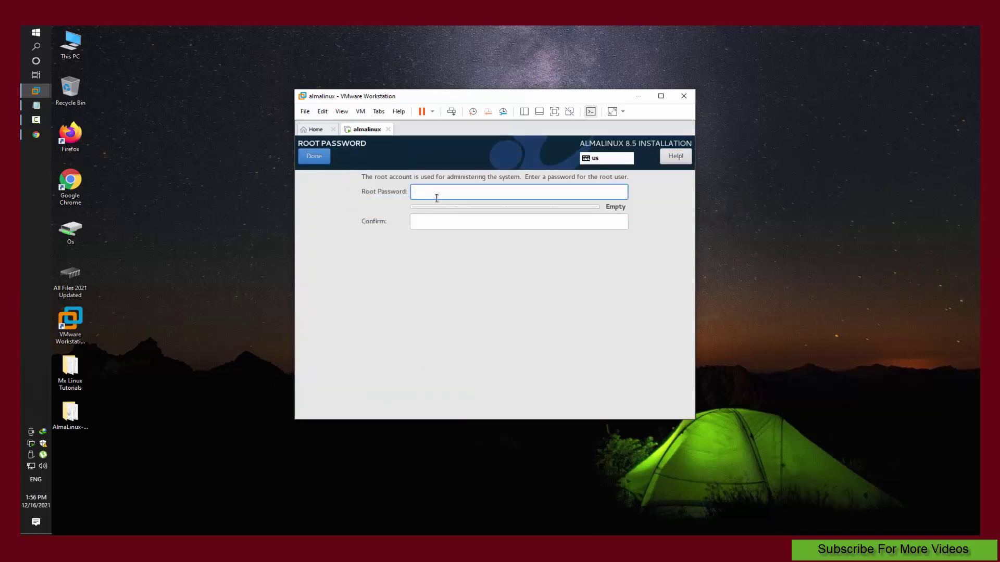
Step: Enter and confirm the root password, accepting the short-password warning
{"action": "type", "text": "root"}
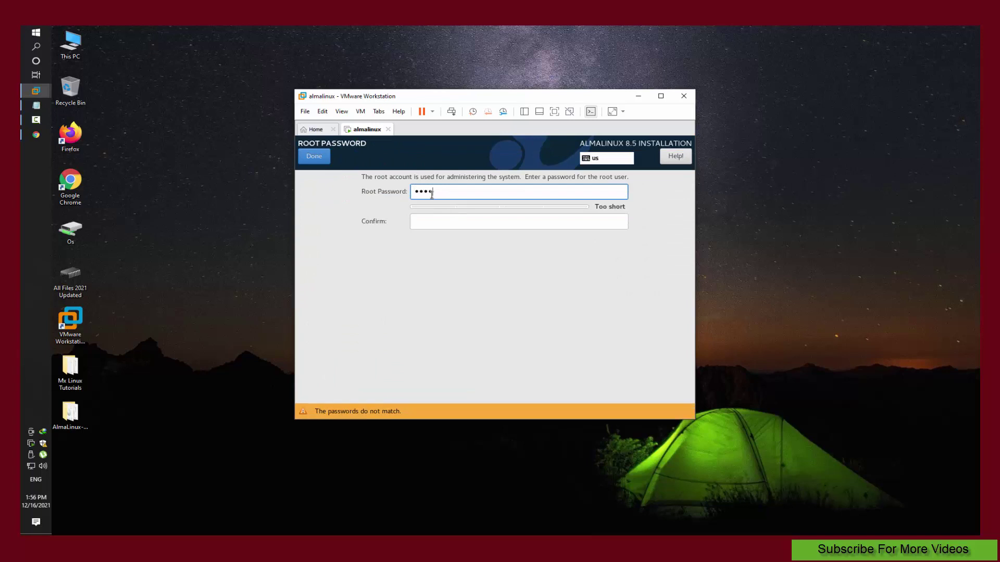
{"action": "key", "text": "Tab"}
{"action": "type", "text": "root"}
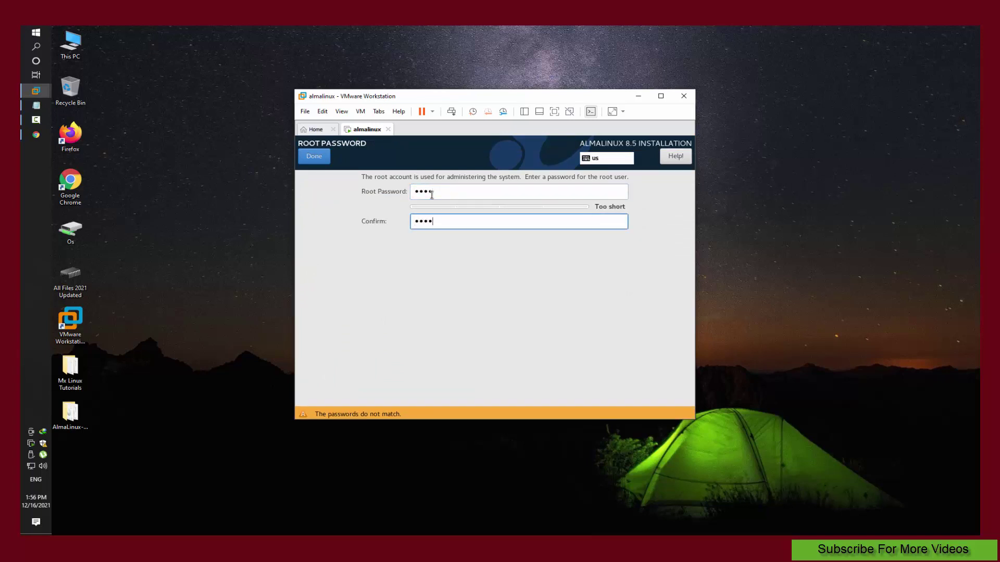
{"action": "left_click", "coordinate": [313, 158]}
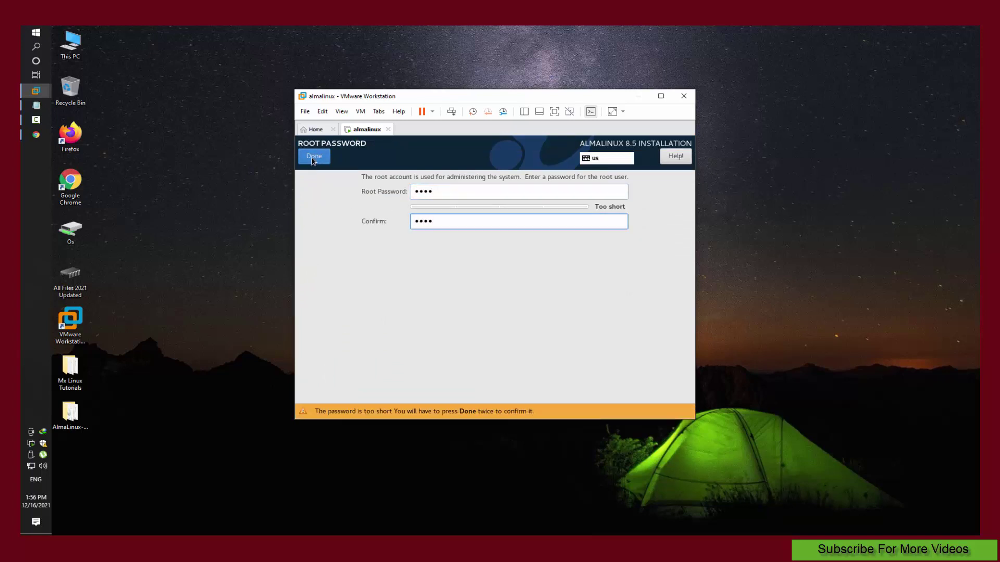
{"action": "left_click", "coordinate": [314, 158]}
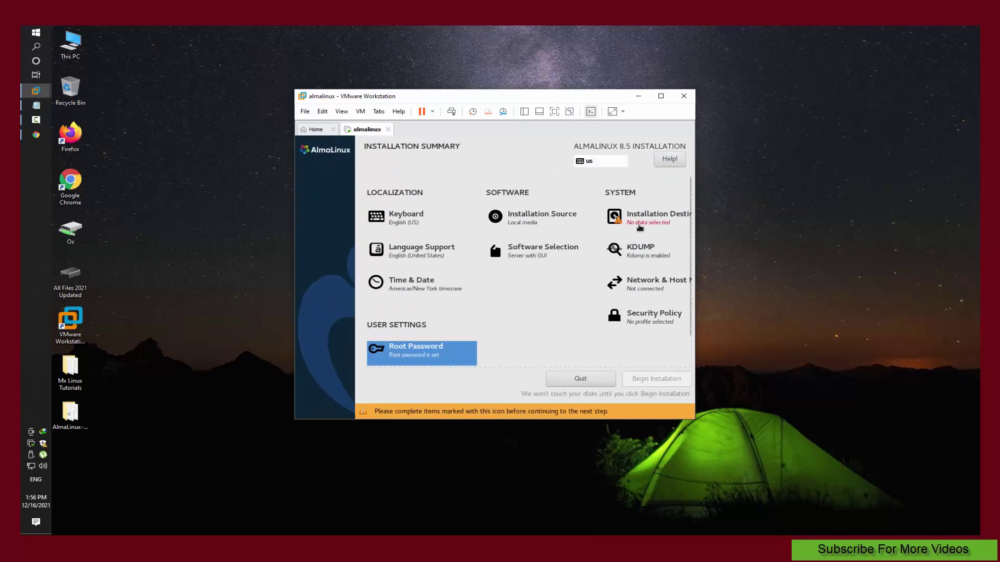
Step: Select the 30 GiB local VMware disk with Automatic storage configuration and confirm
{"action": "left_click", "coordinate": [640, 227]}
{"action": "left_click", "coordinate": [338, 336]}
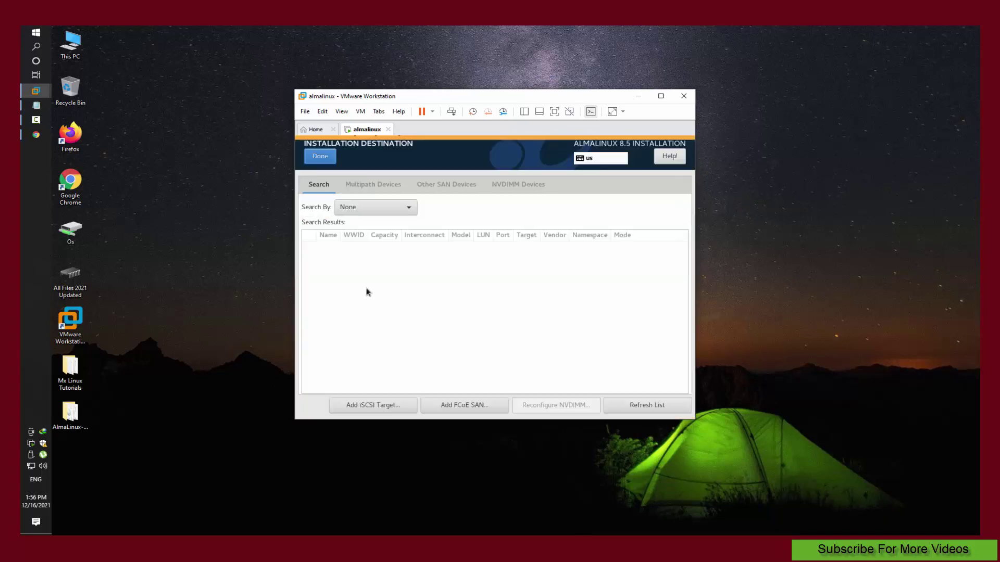
{"action": "left_click", "coordinate": [326, 161]}
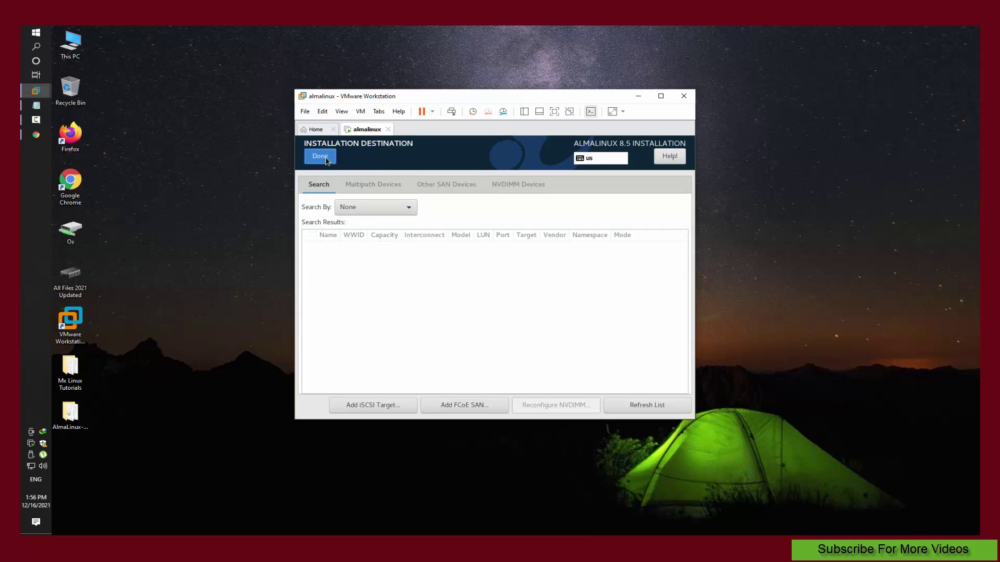
{"action": "left_click", "coordinate": [365, 262]}
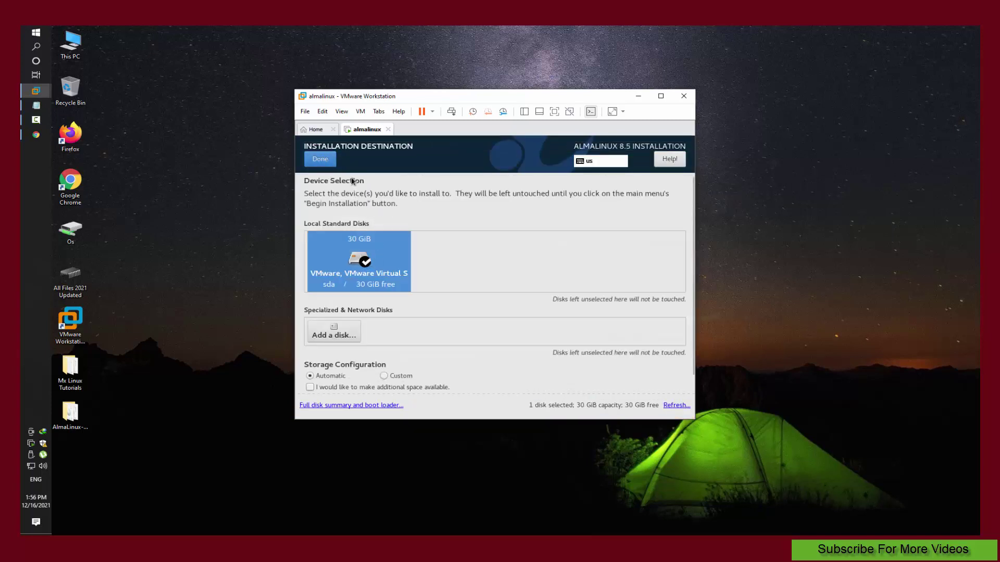
{"action": "left_click", "coordinate": [326, 161]}
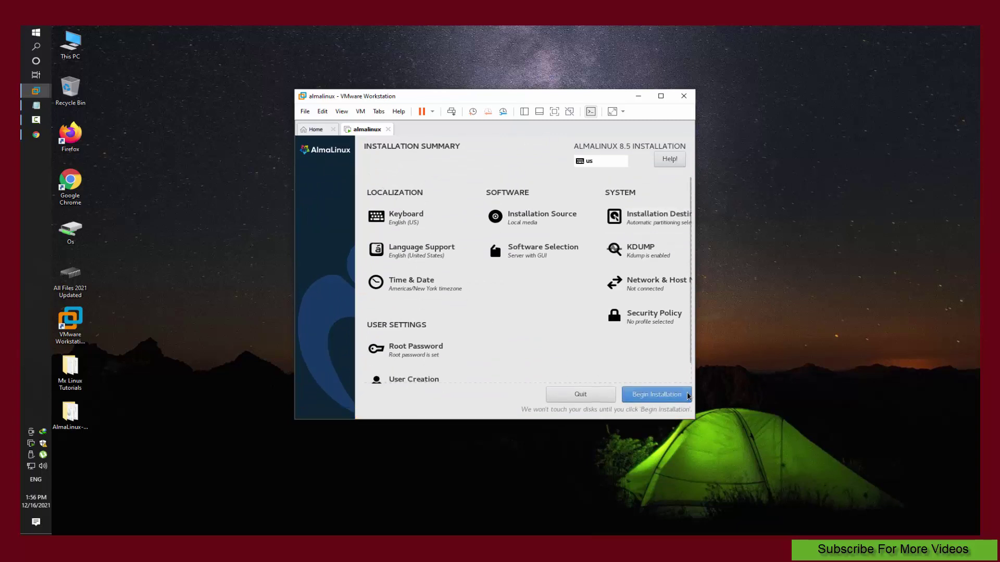
Step: Set the time zone to Asia/Kolkata by picking India on the map
{"action": "left_click", "coordinate": [421, 279]}
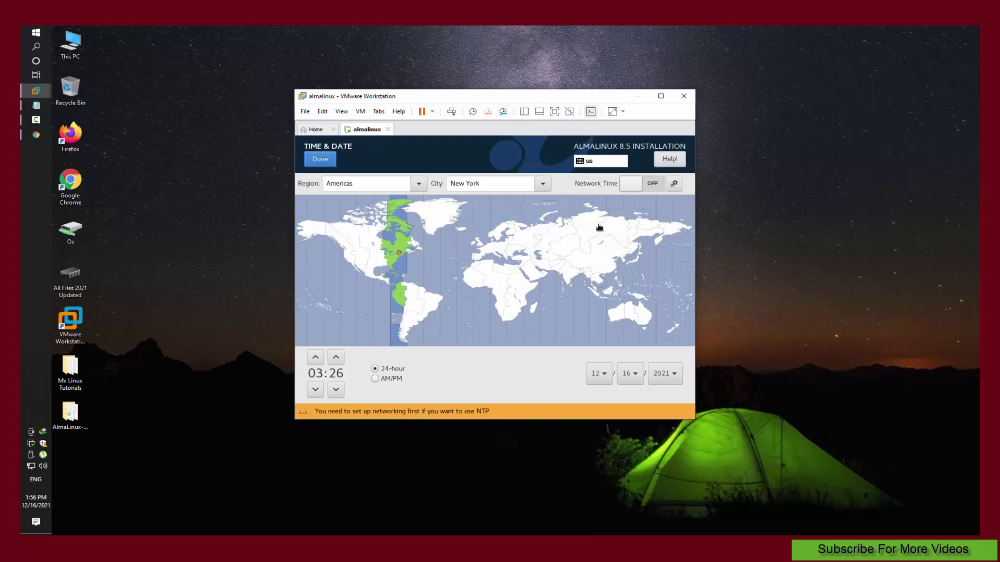
{"action": "left_click", "coordinate": [572, 279]}
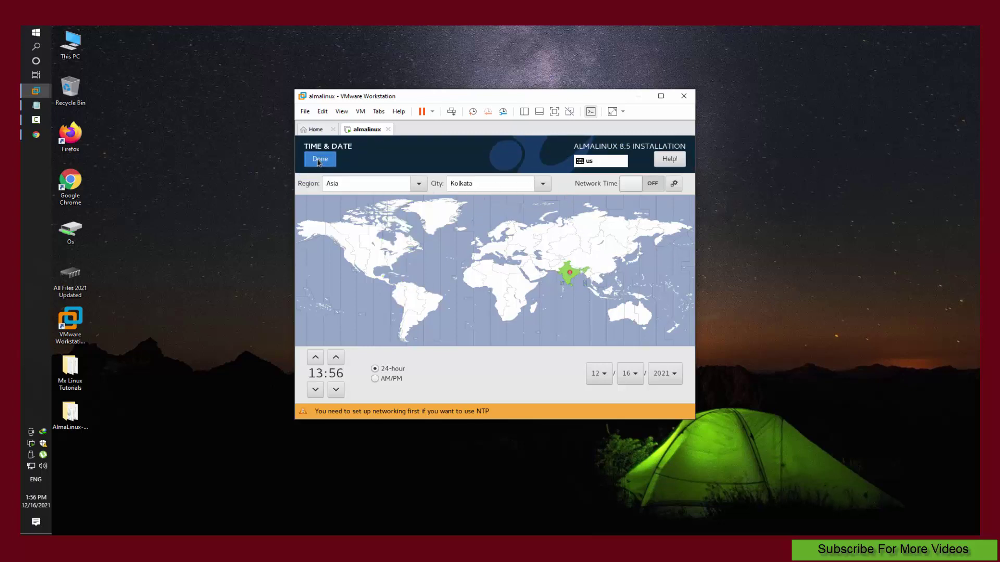
{"action": "left_click", "coordinate": [320, 161]}
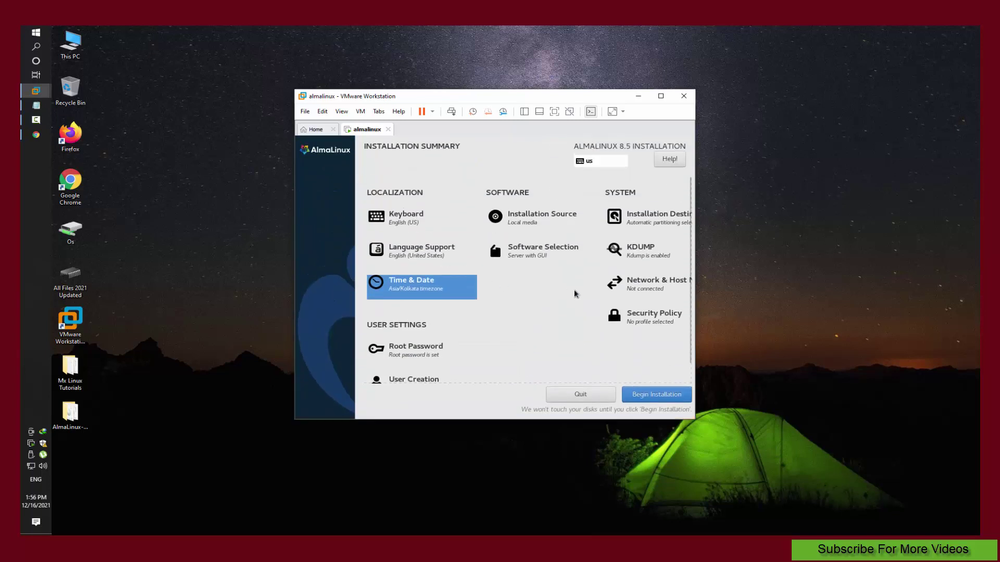
Step: Turn on the ens33 Ethernet connection in Network & Host Name
{"action": "left_click", "coordinate": [645, 286]}
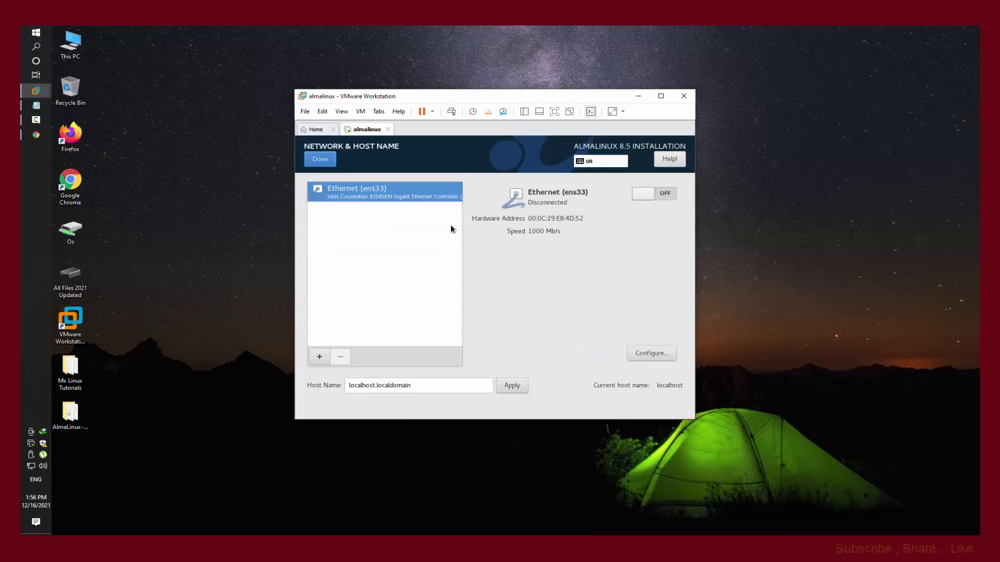
{"action": "left_click", "coordinate": [642, 193]}
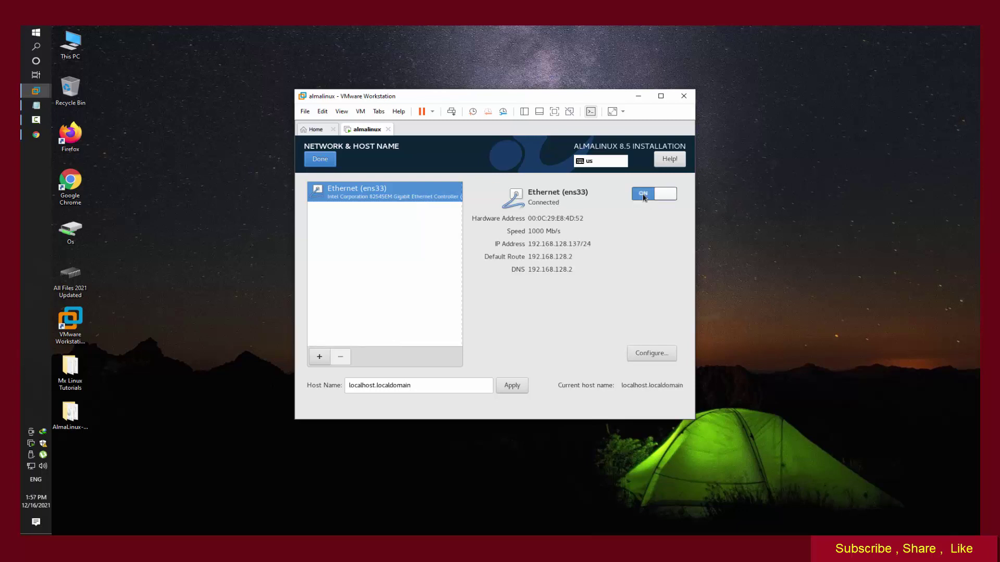
{"action": "left_click", "coordinate": [320, 159]}
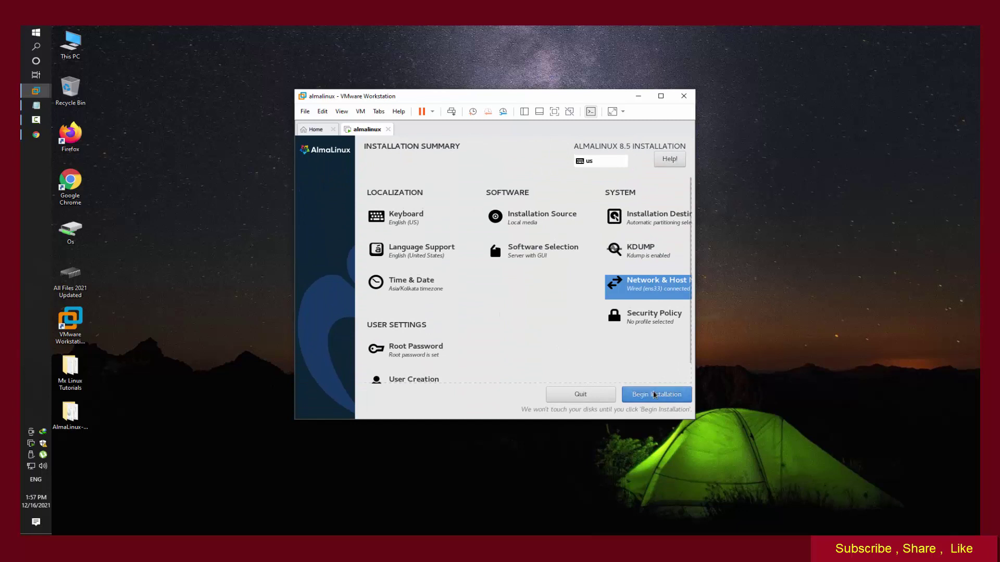
Step: Install AlmaLinux to the virtual disk, reboot, and boot the default GRUB entry into Initial Setup
{"action": "left_click", "coordinate": [655, 395]}
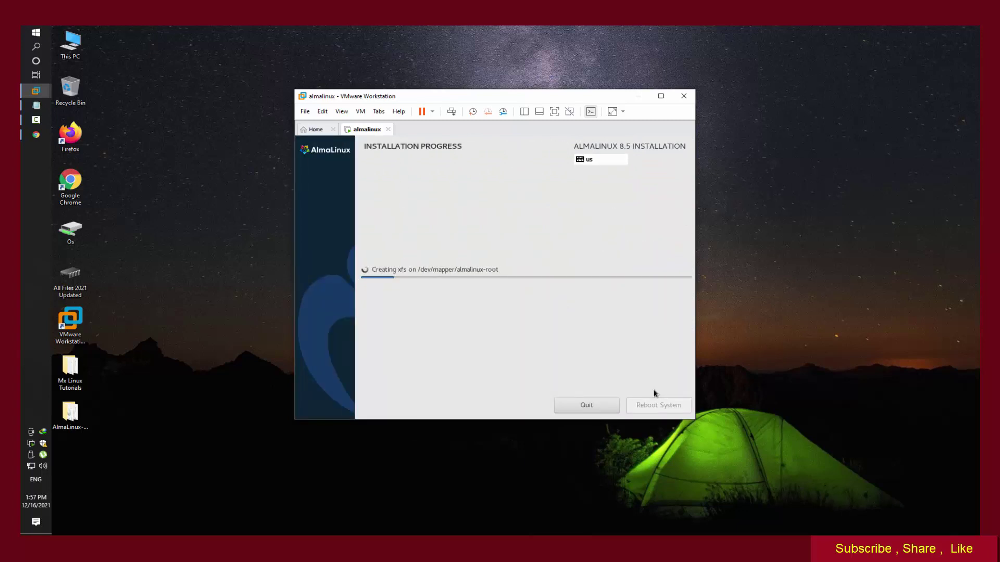
{"action": "left_click", "coordinate": [665, 448]}
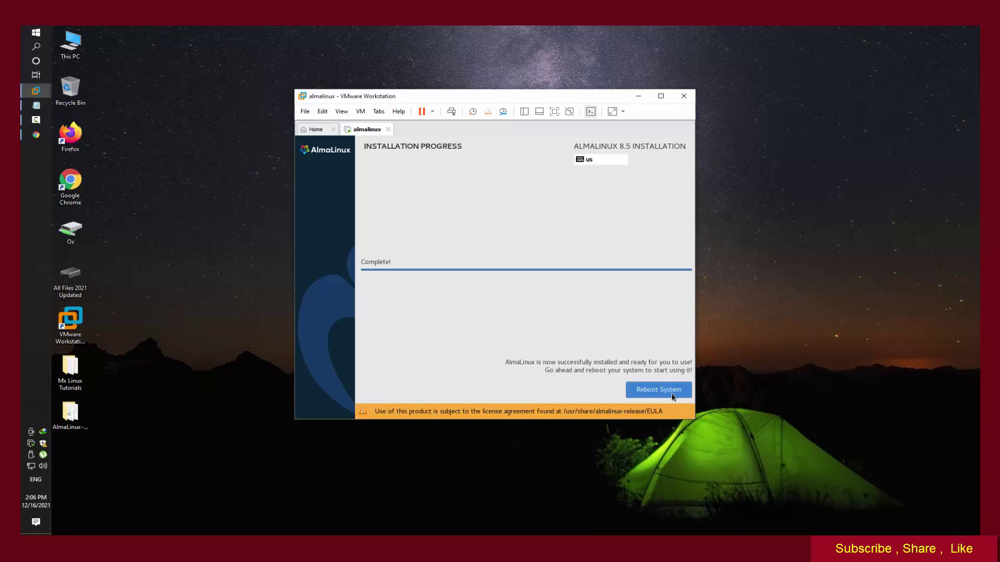
{"action": "left_click", "coordinate": [674, 394]}
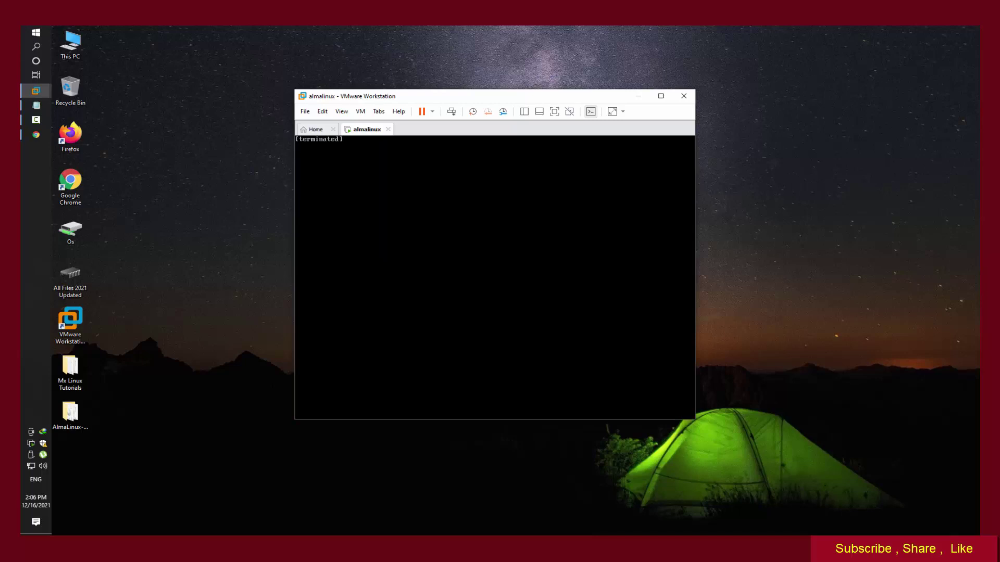
{"action": "left_click", "coordinate": [634, 505]}
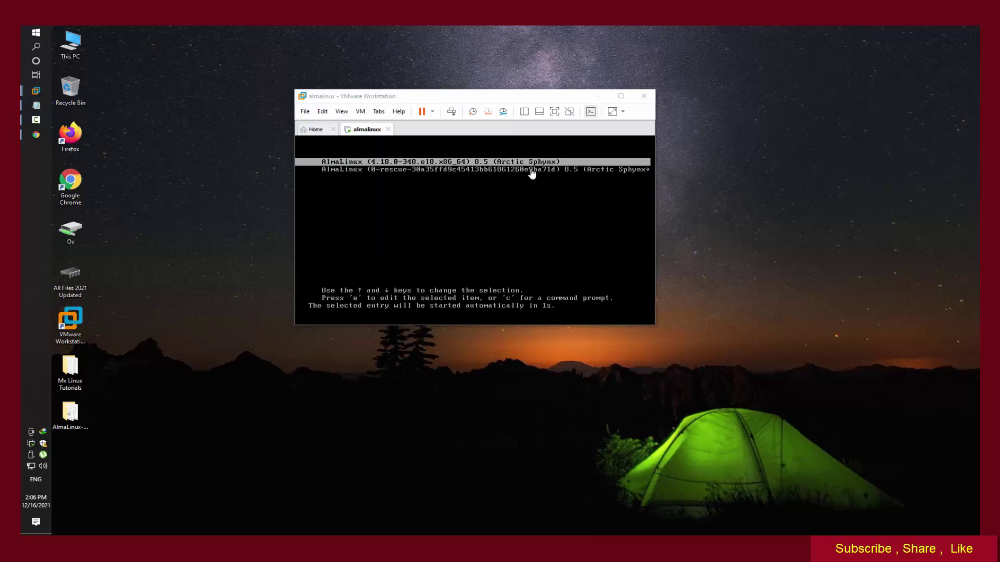
{"action": "left_click", "coordinate": [532, 172]}
{"action": "key", "text": "Return"}
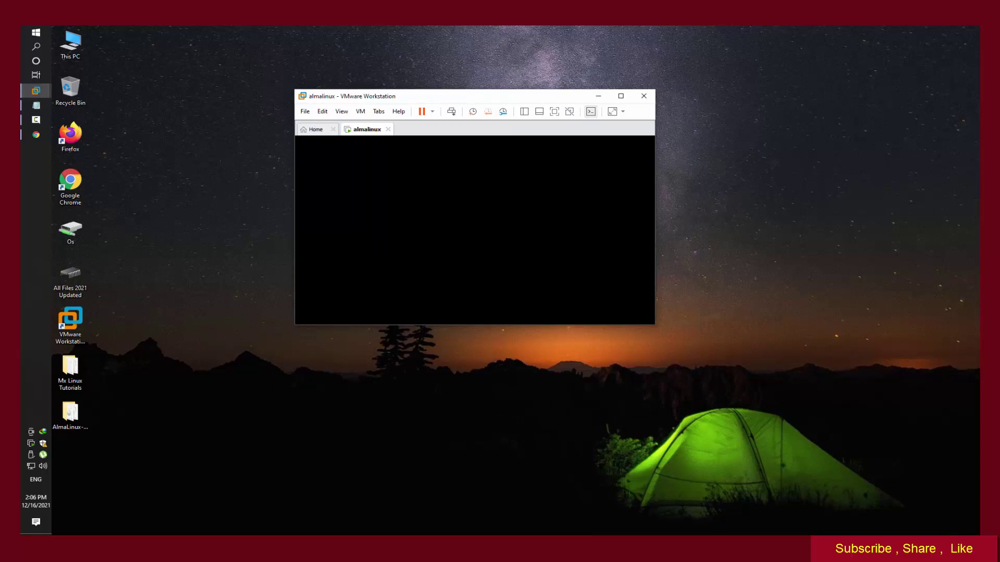
{"action": "left_click", "coordinate": [564, 401]}
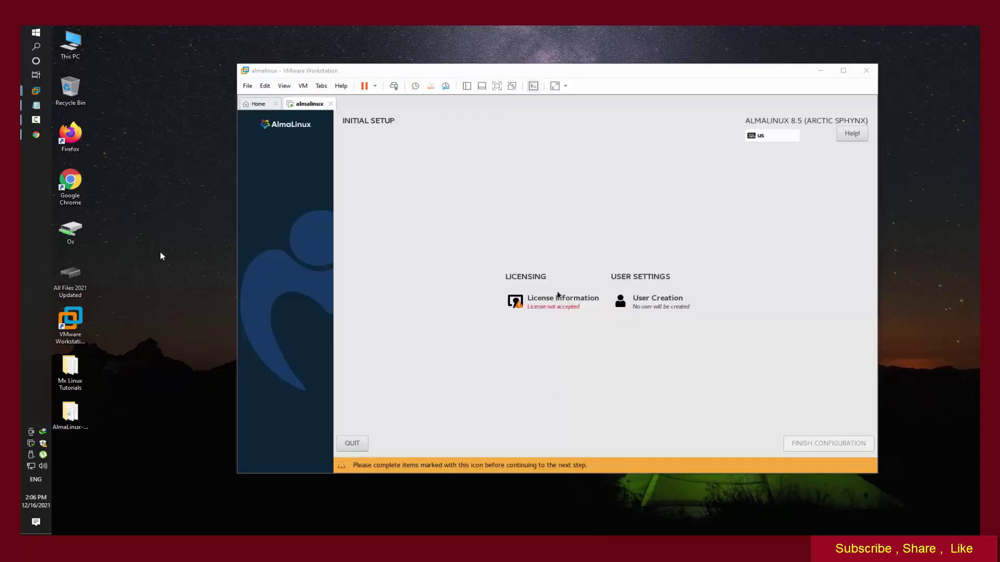
Step: Accept the AlmaLinux license agreement and finish the initial configuration
{"action": "left_click", "coordinate": [553, 301]}
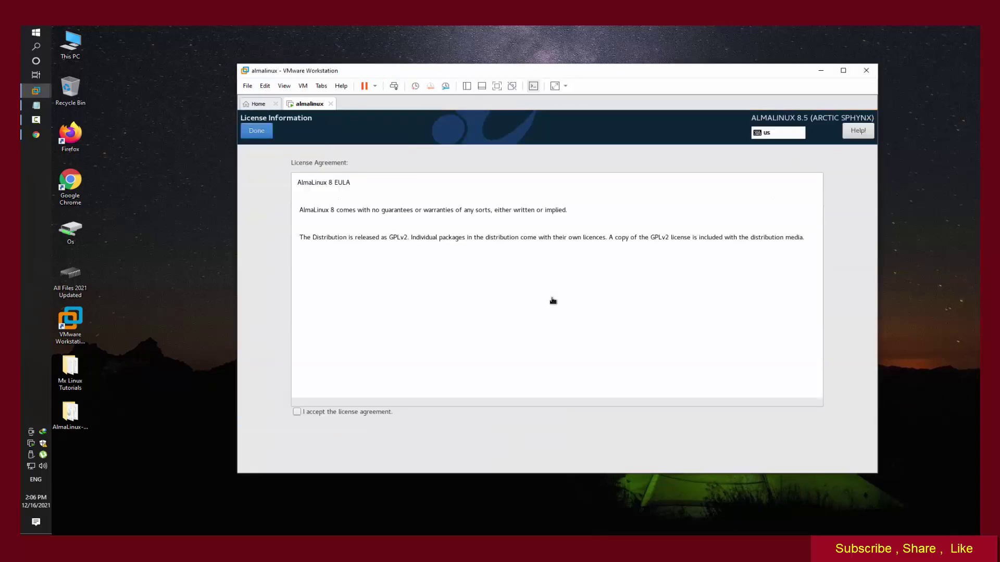
{"action": "left_click", "coordinate": [326, 412]}
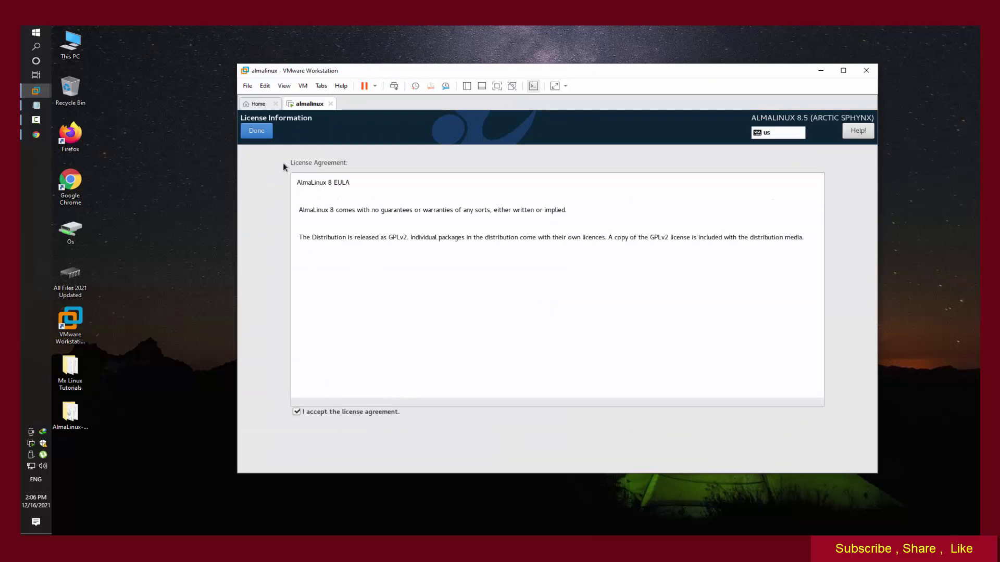
{"action": "left_click", "coordinate": [256, 130]}
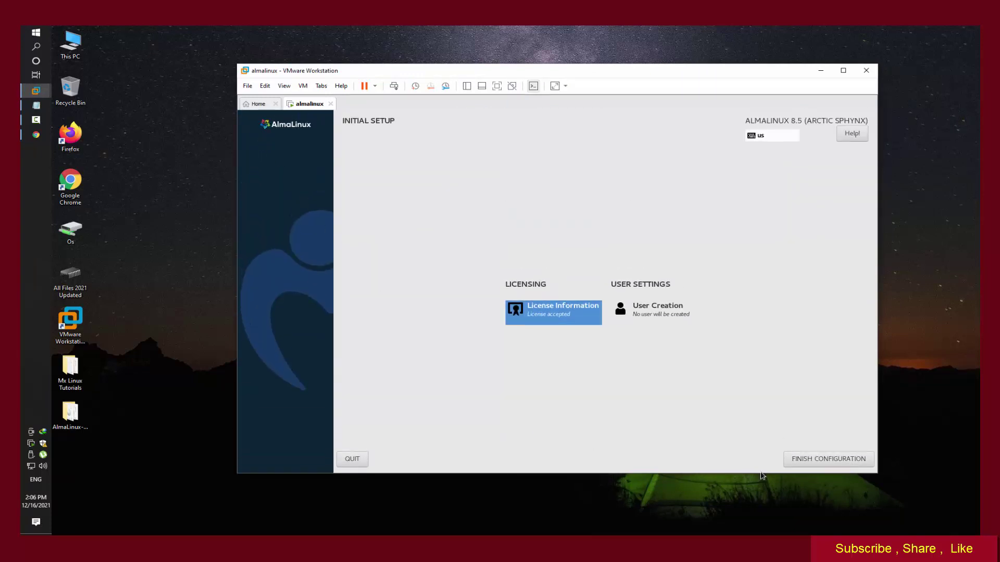
{"action": "left_click", "coordinate": [828, 462]}
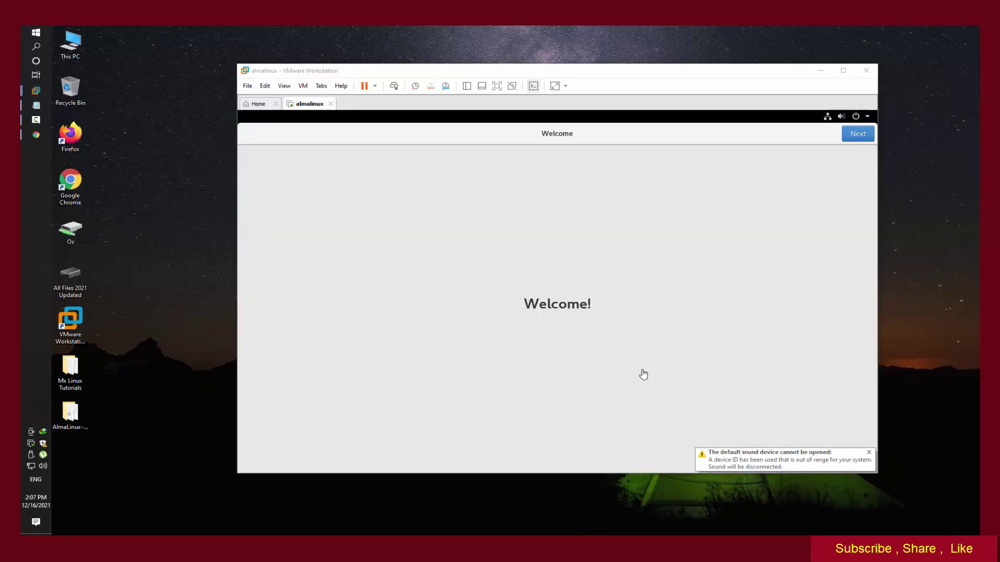
Step: Pass the Welcome, Privacy (location services left on) and Online Accounts pages
{"action": "left_click", "coordinate": [857, 136]}
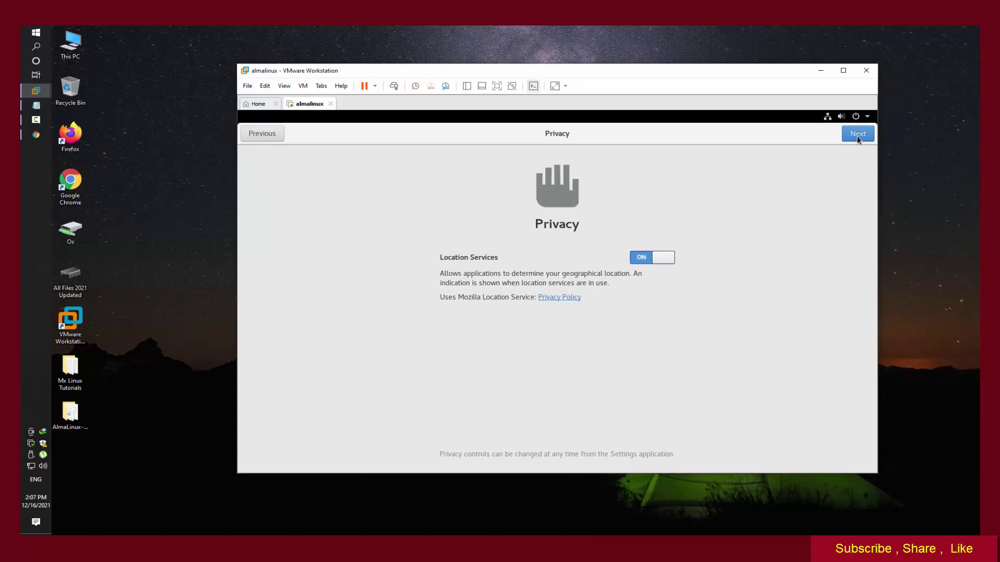
{"action": "left_click", "coordinate": [857, 135]}
{"action": "left_click", "coordinate": [857, 135]}
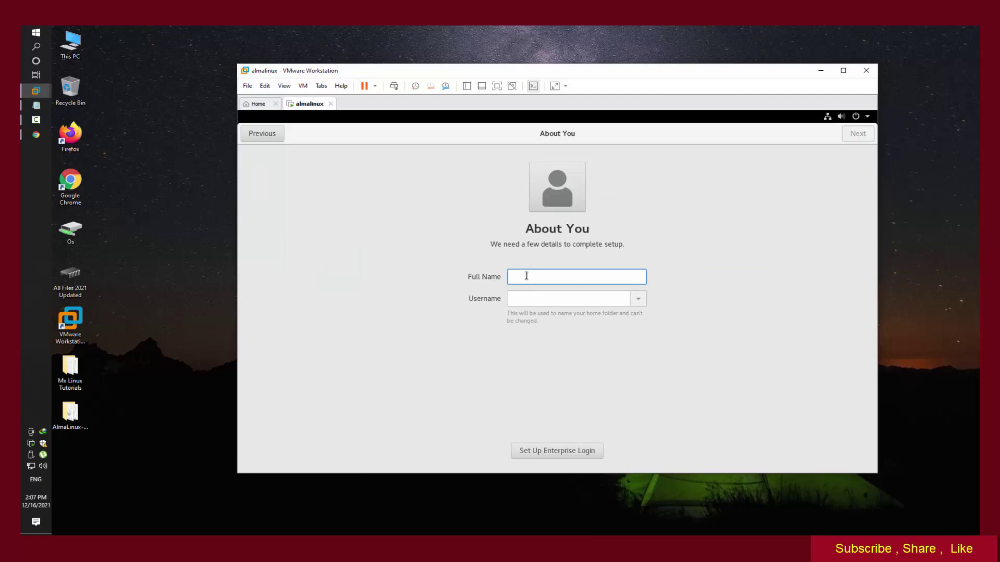
Step: Enter the user's full name, then set and confirm the account password
{"action": "type", "text": "deb"}
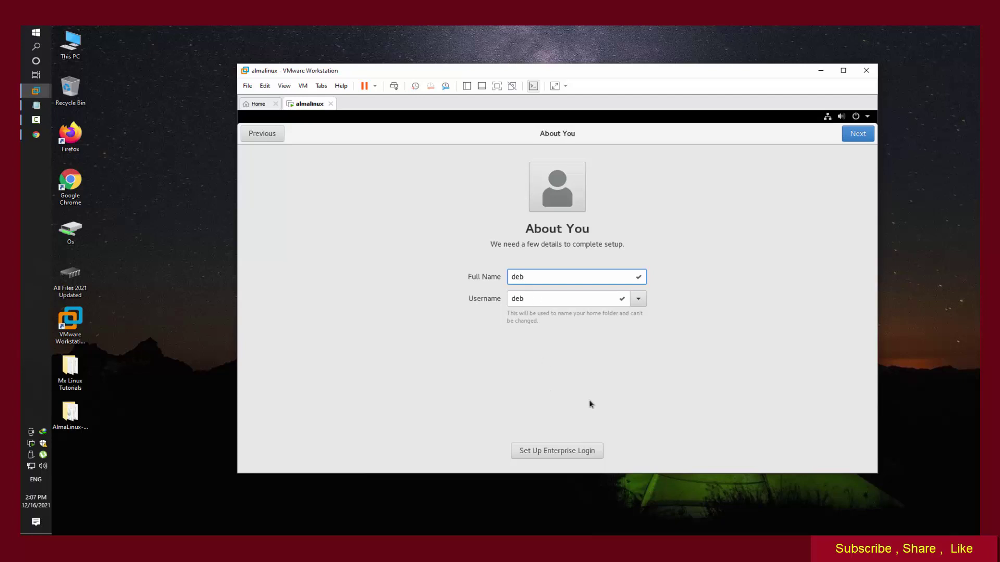
{"action": "left_click", "coordinate": [857, 139]}
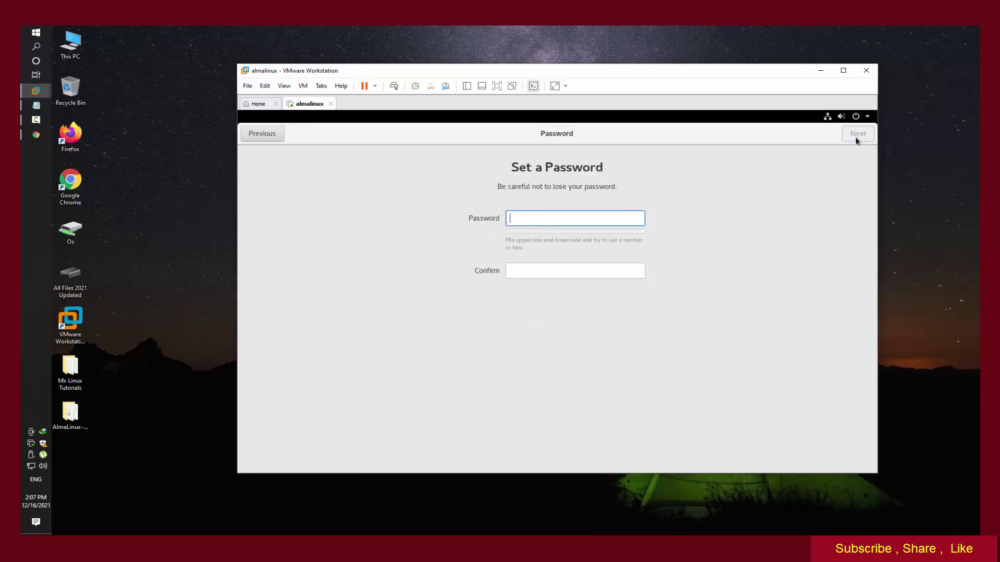
{"action": "type", "text": "1234"}
{"action": "key", "text": "Tab"}
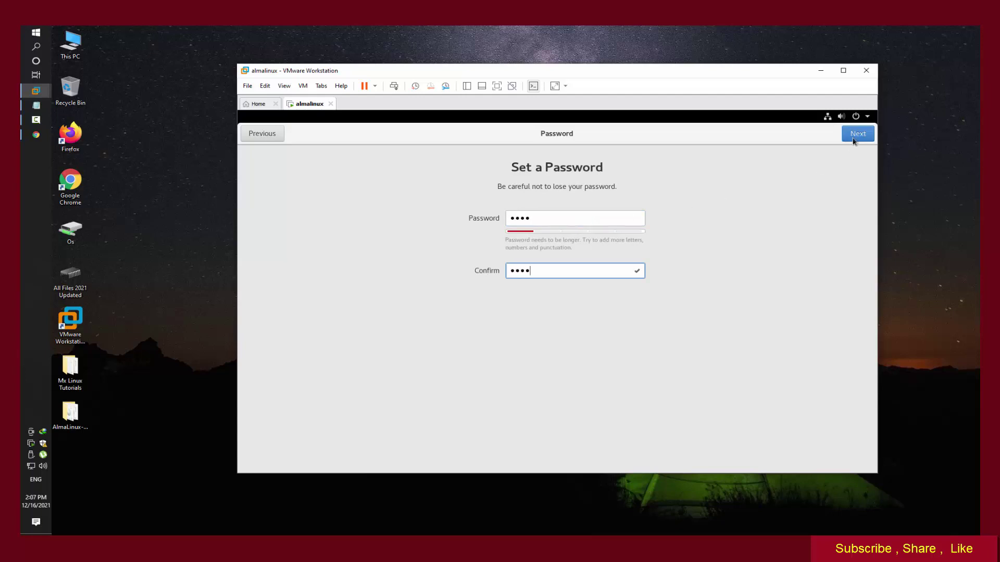
{"action": "left_click", "coordinate": [854, 136]}
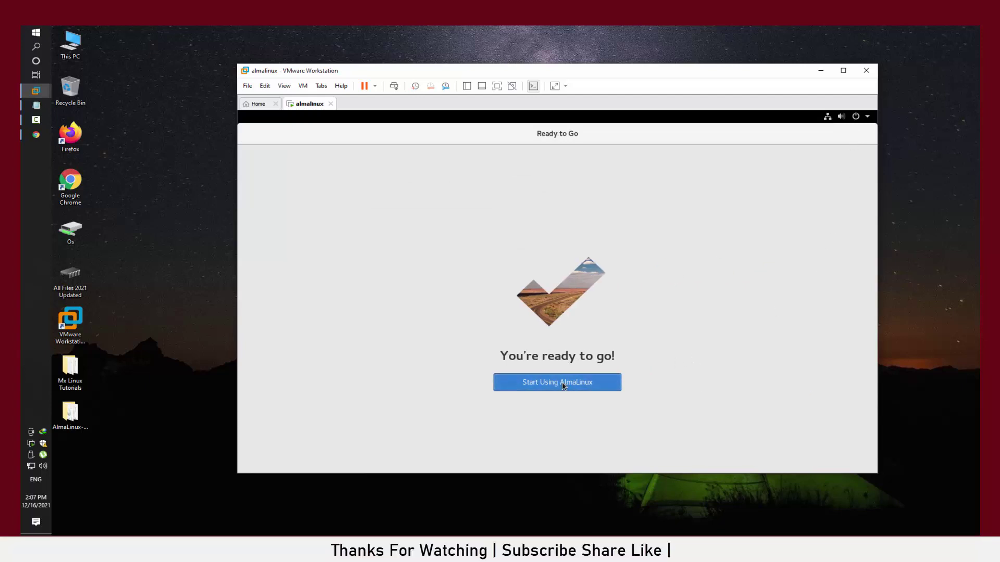
Step: Start using AlmaLinux, close the Getting Started help window, and open the Activities overview
{"action": "left_click", "coordinate": [562, 382]}
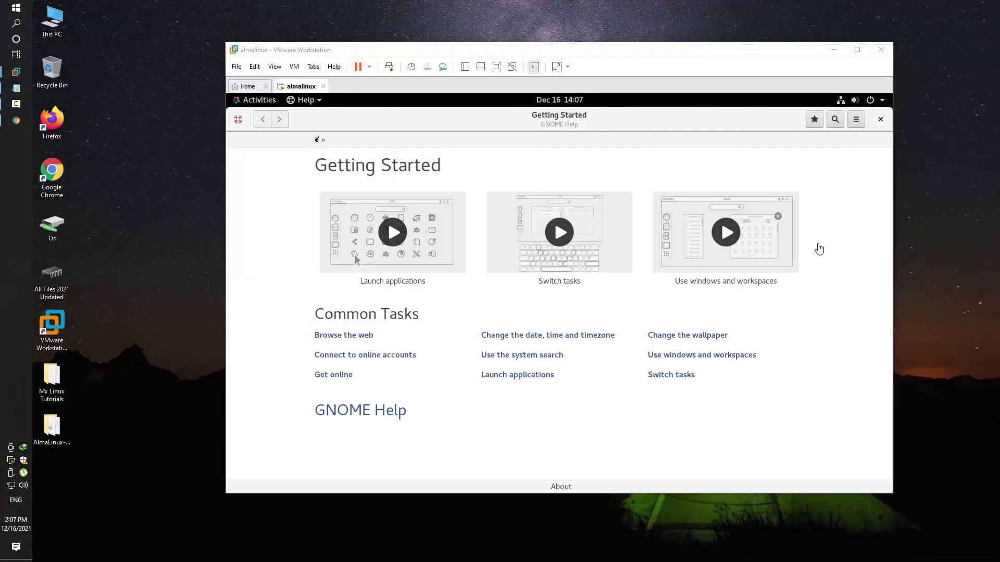
{"action": "left_click", "coordinate": [882, 119]}
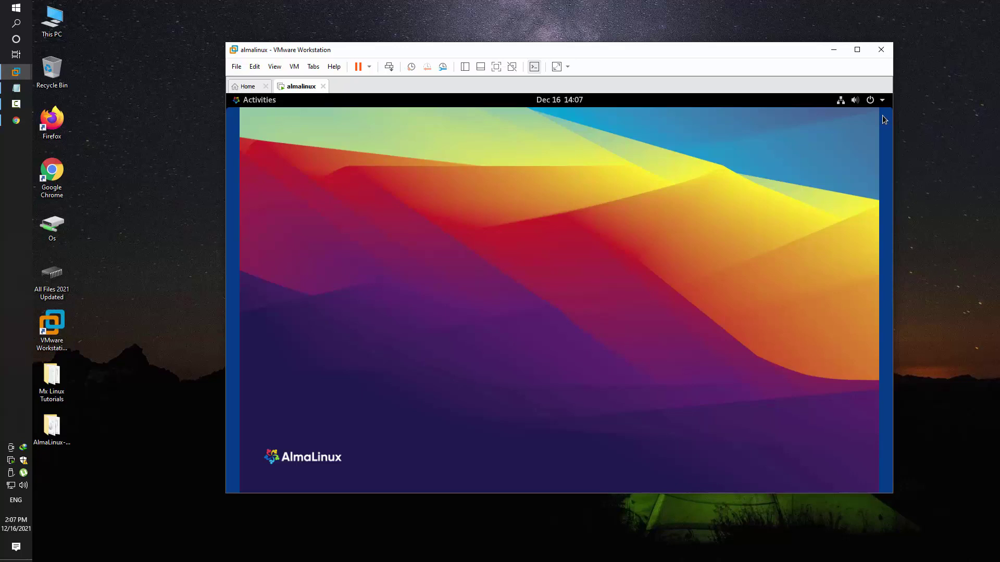
{"action": "left_click", "coordinate": [255, 102]}
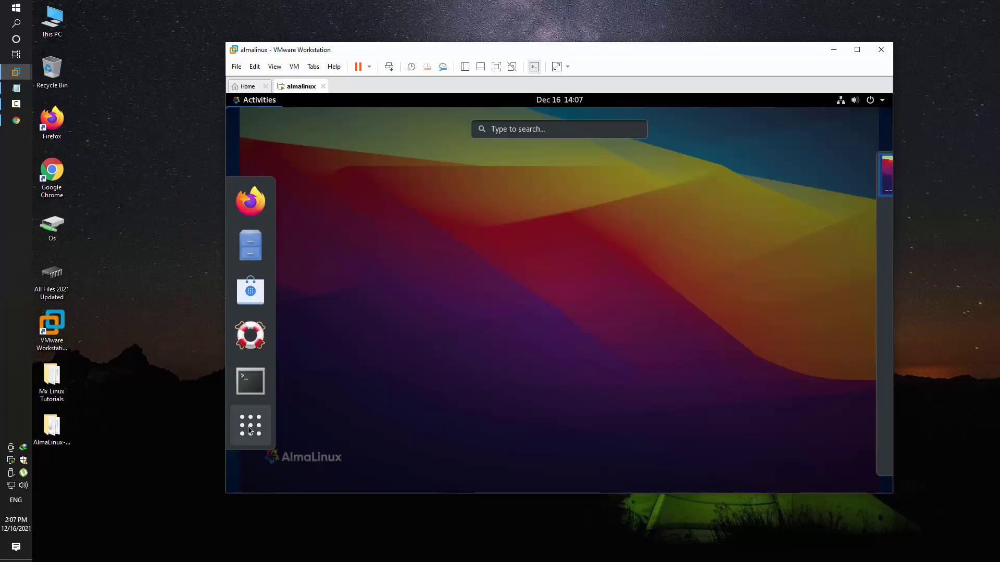